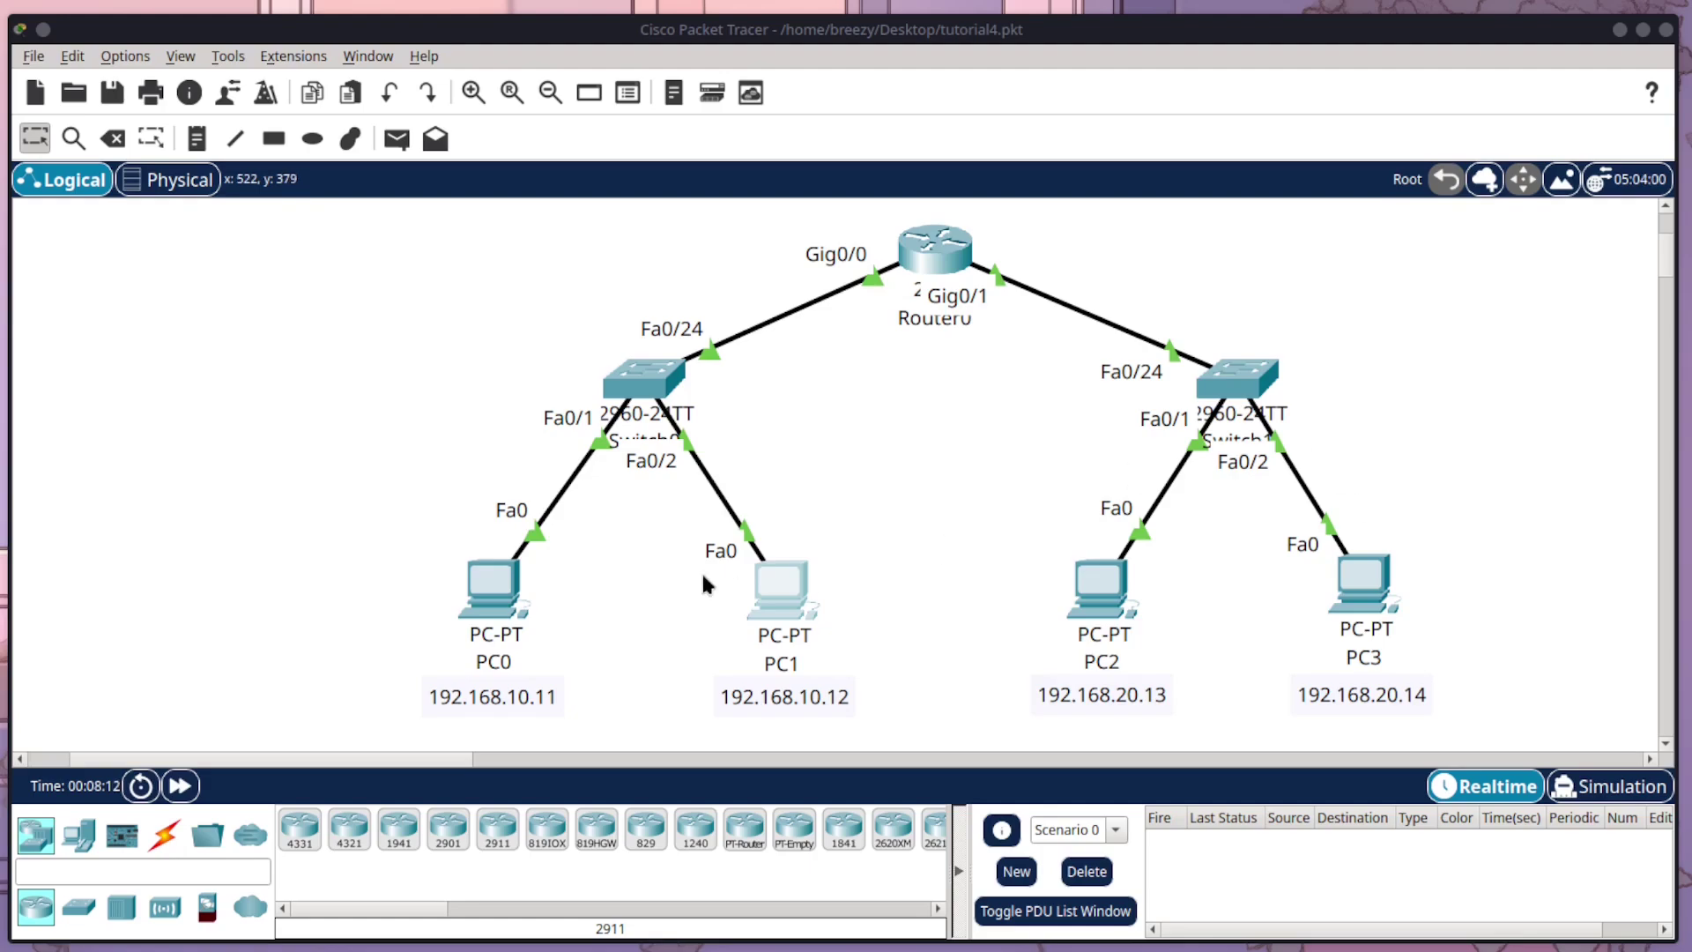
left_click(469, 568)
left_click(539, 212)
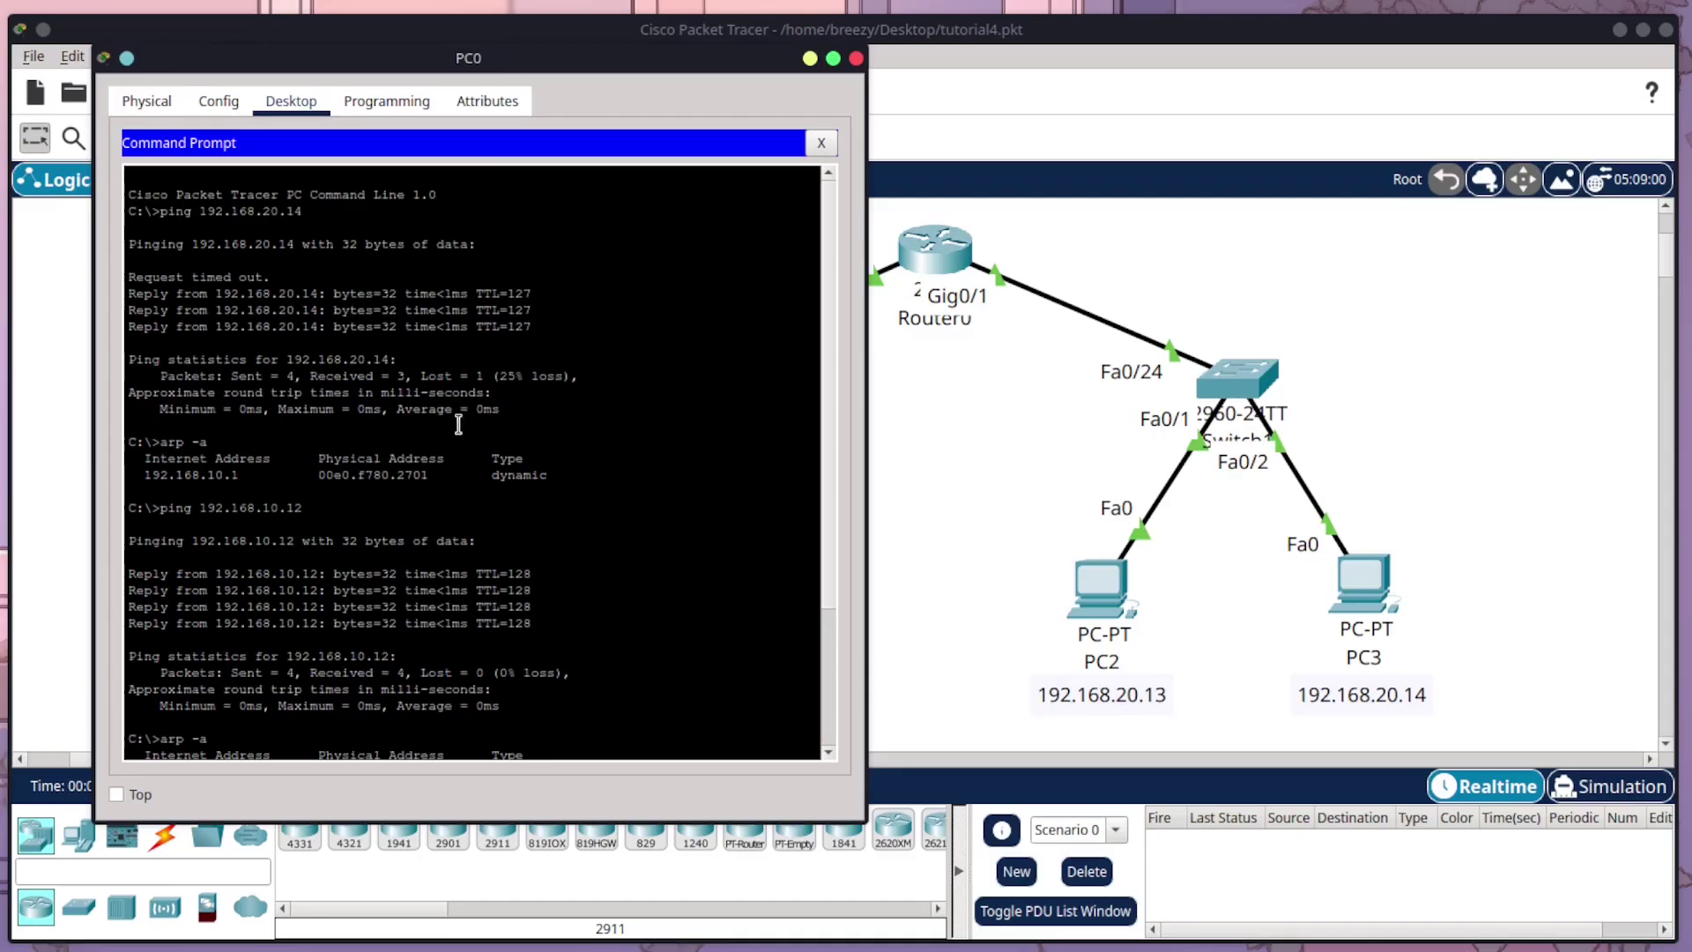
left_click(856, 59)
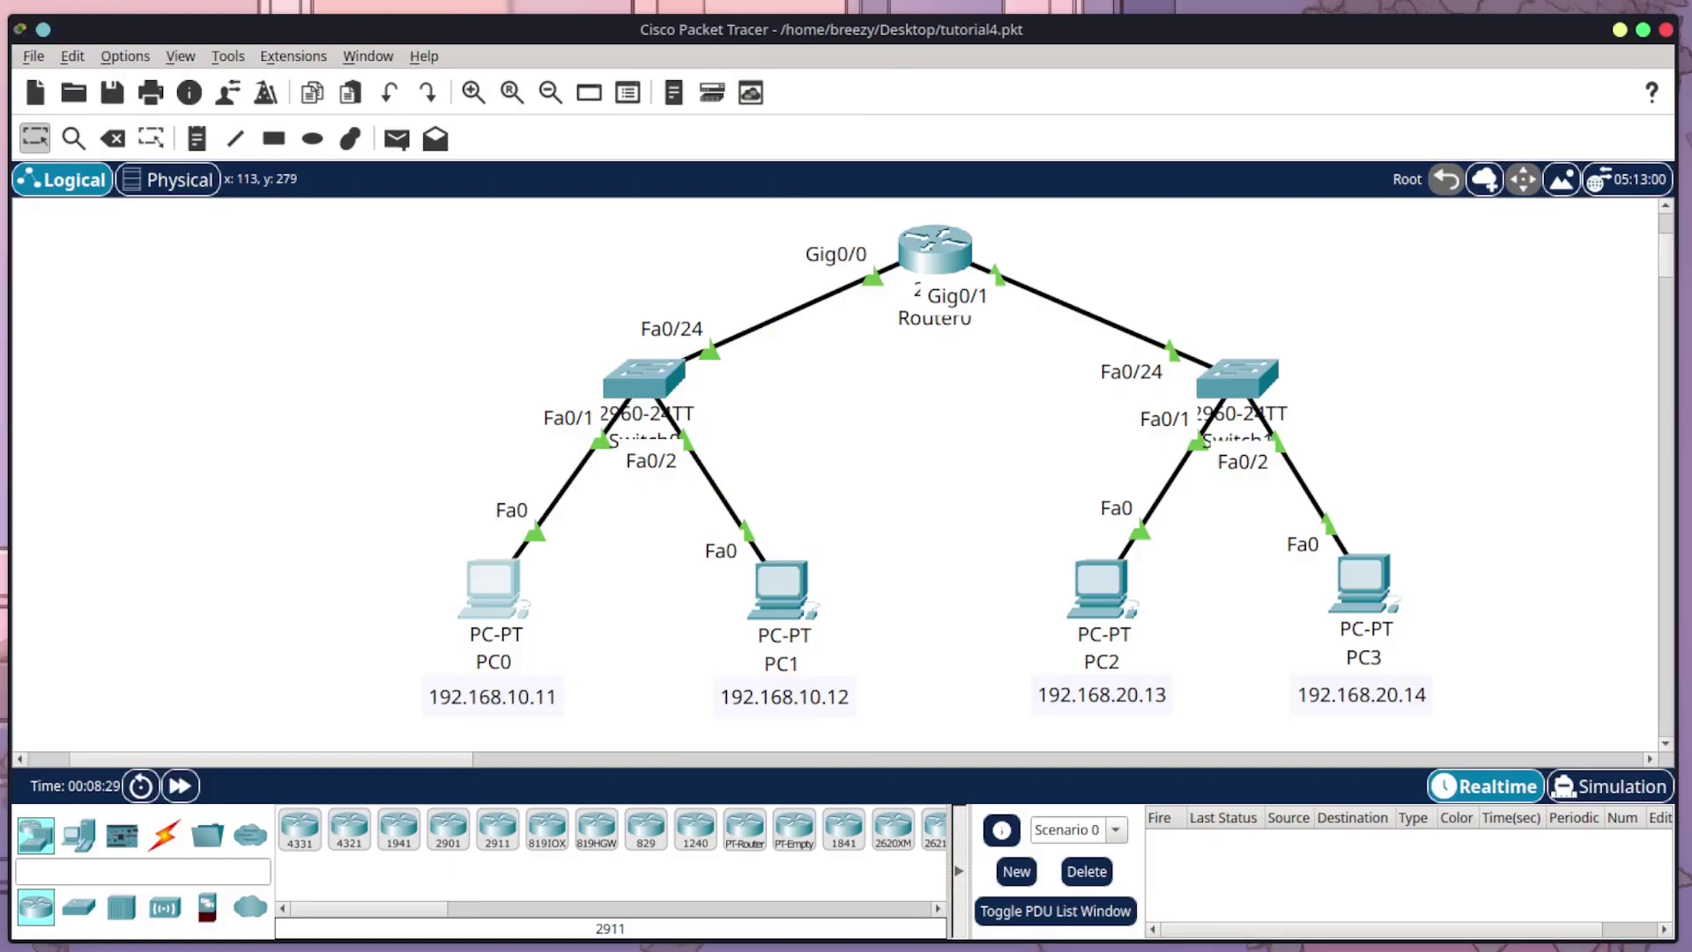
Run ipconfig /all in PC1's Command Prompt and highlight the physical address of its FastEthernet0 connection.
left_click_drag(764, 588, 739, 579)
left_click(485, 159)
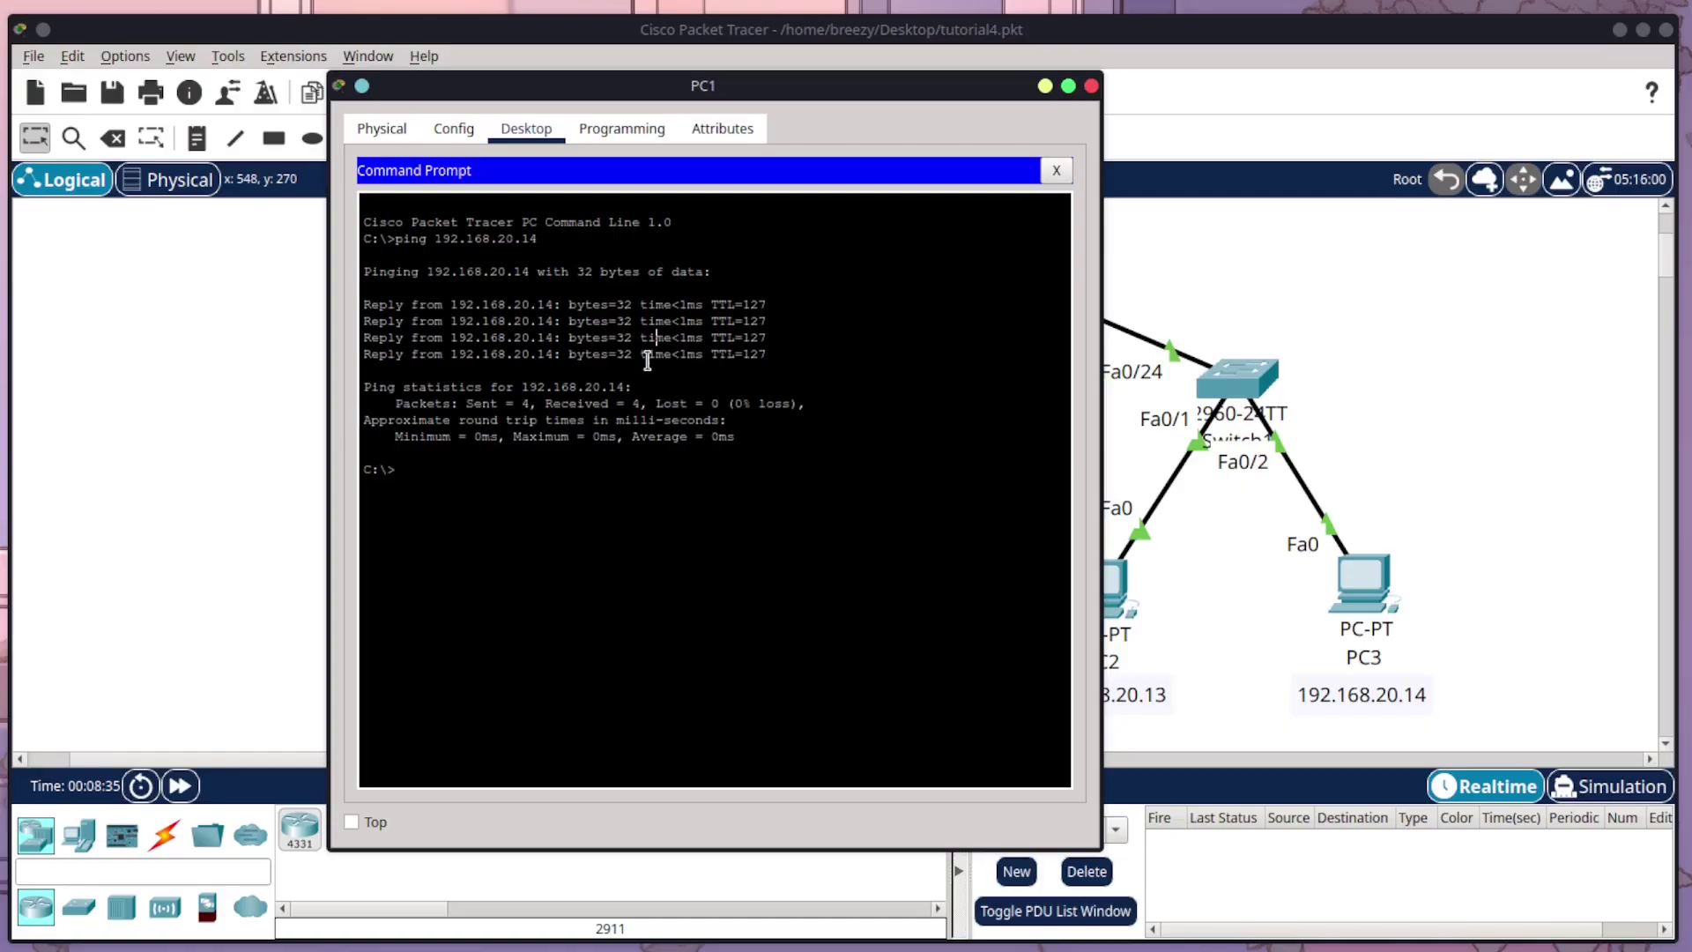
type("ipconfig /all")
key("Return")
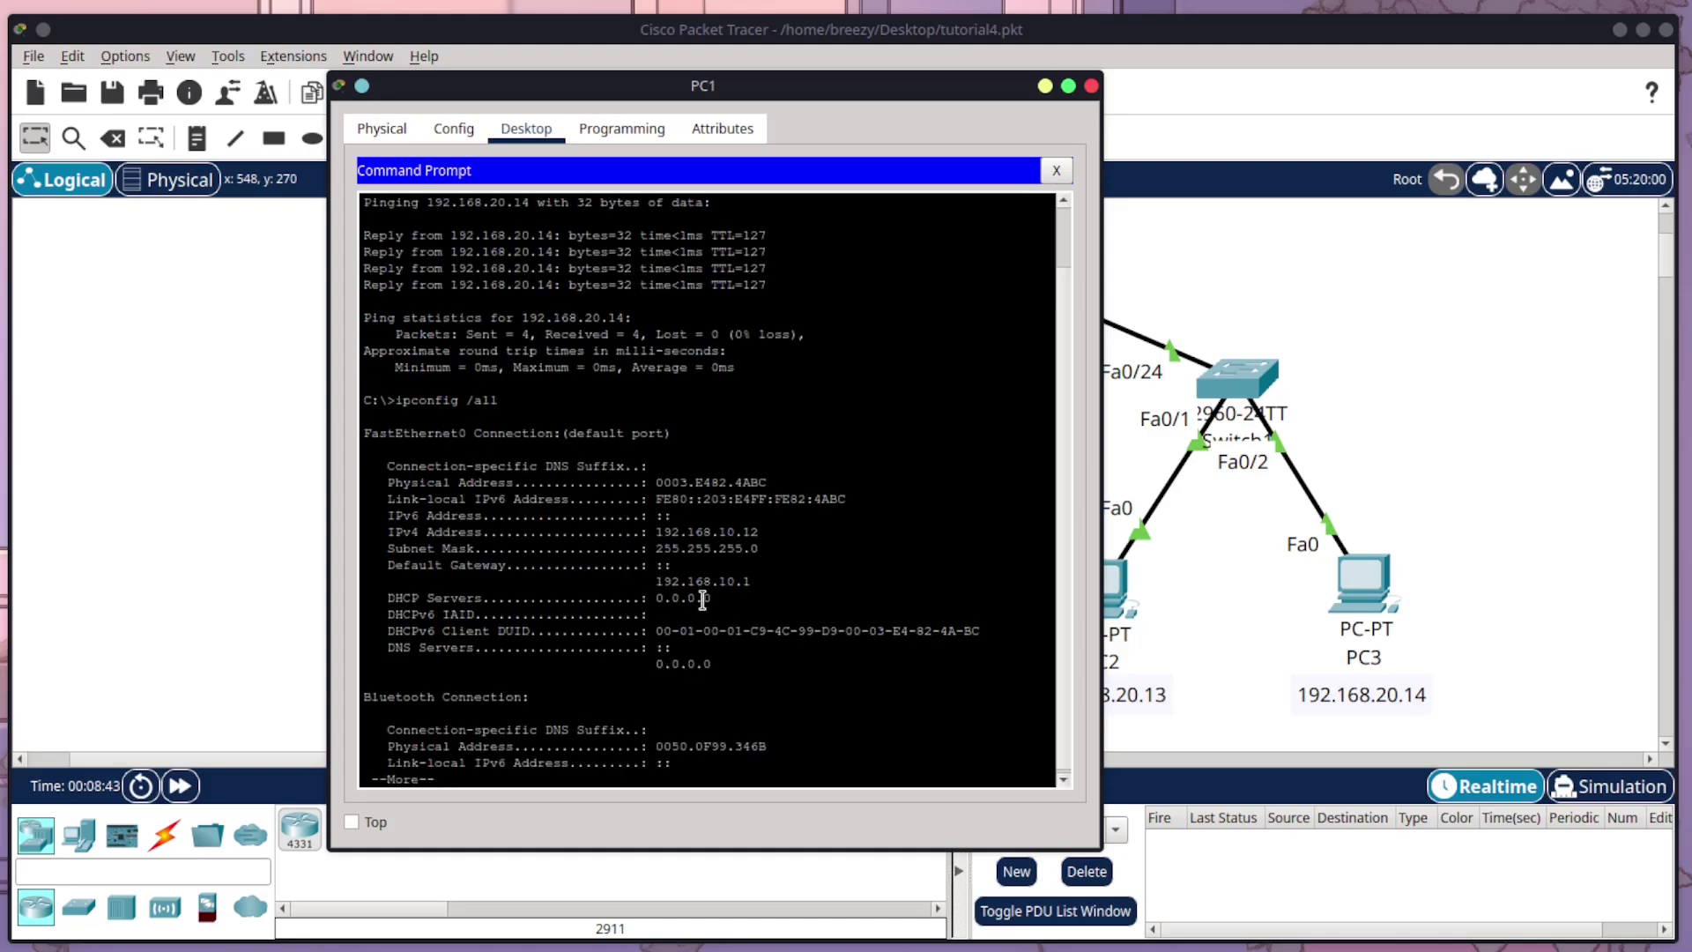
key("ctrl+c")
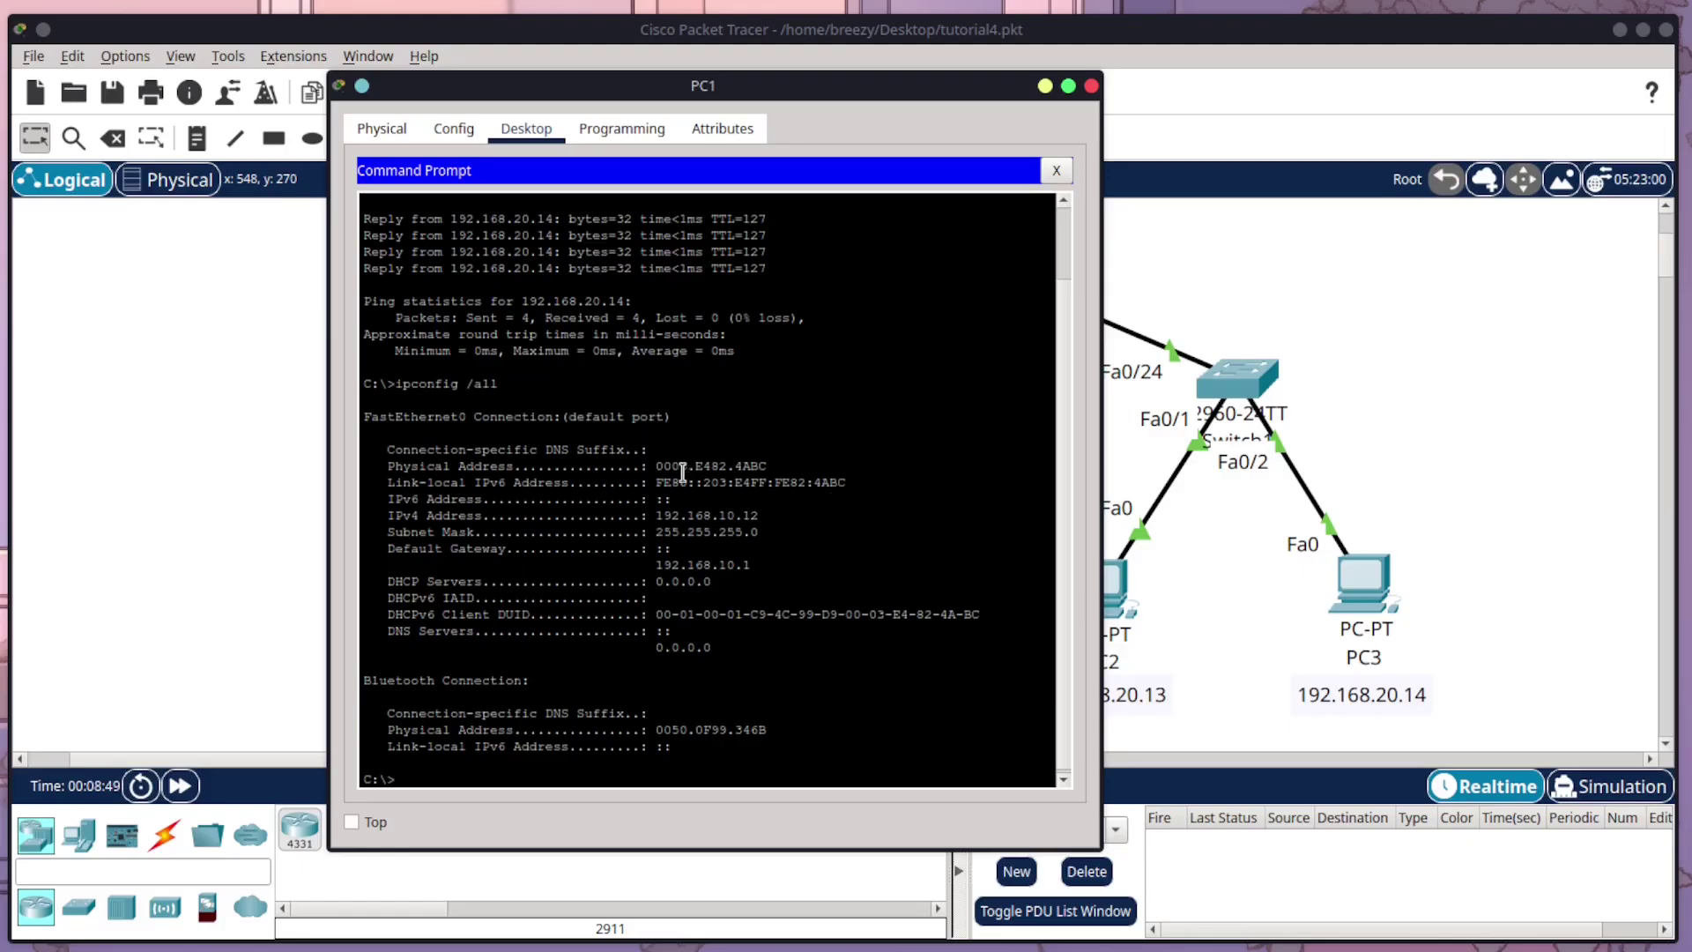
left_click_drag(767, 463, 656, 466)
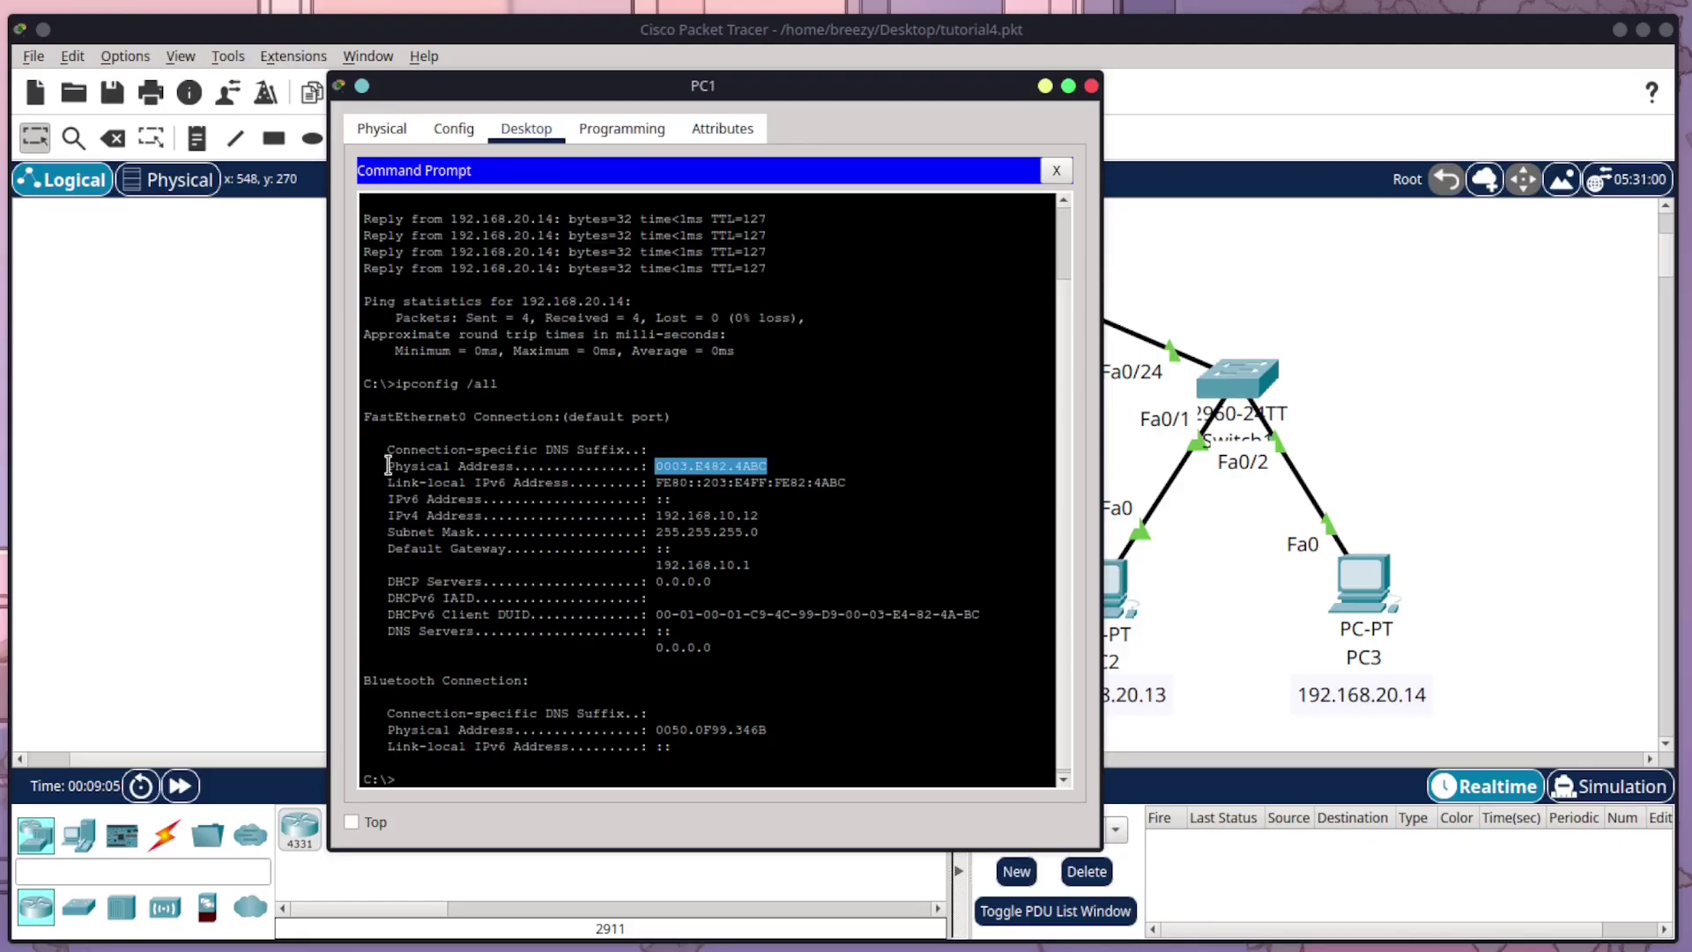
left_click_drag(388, 466, 766, 465)
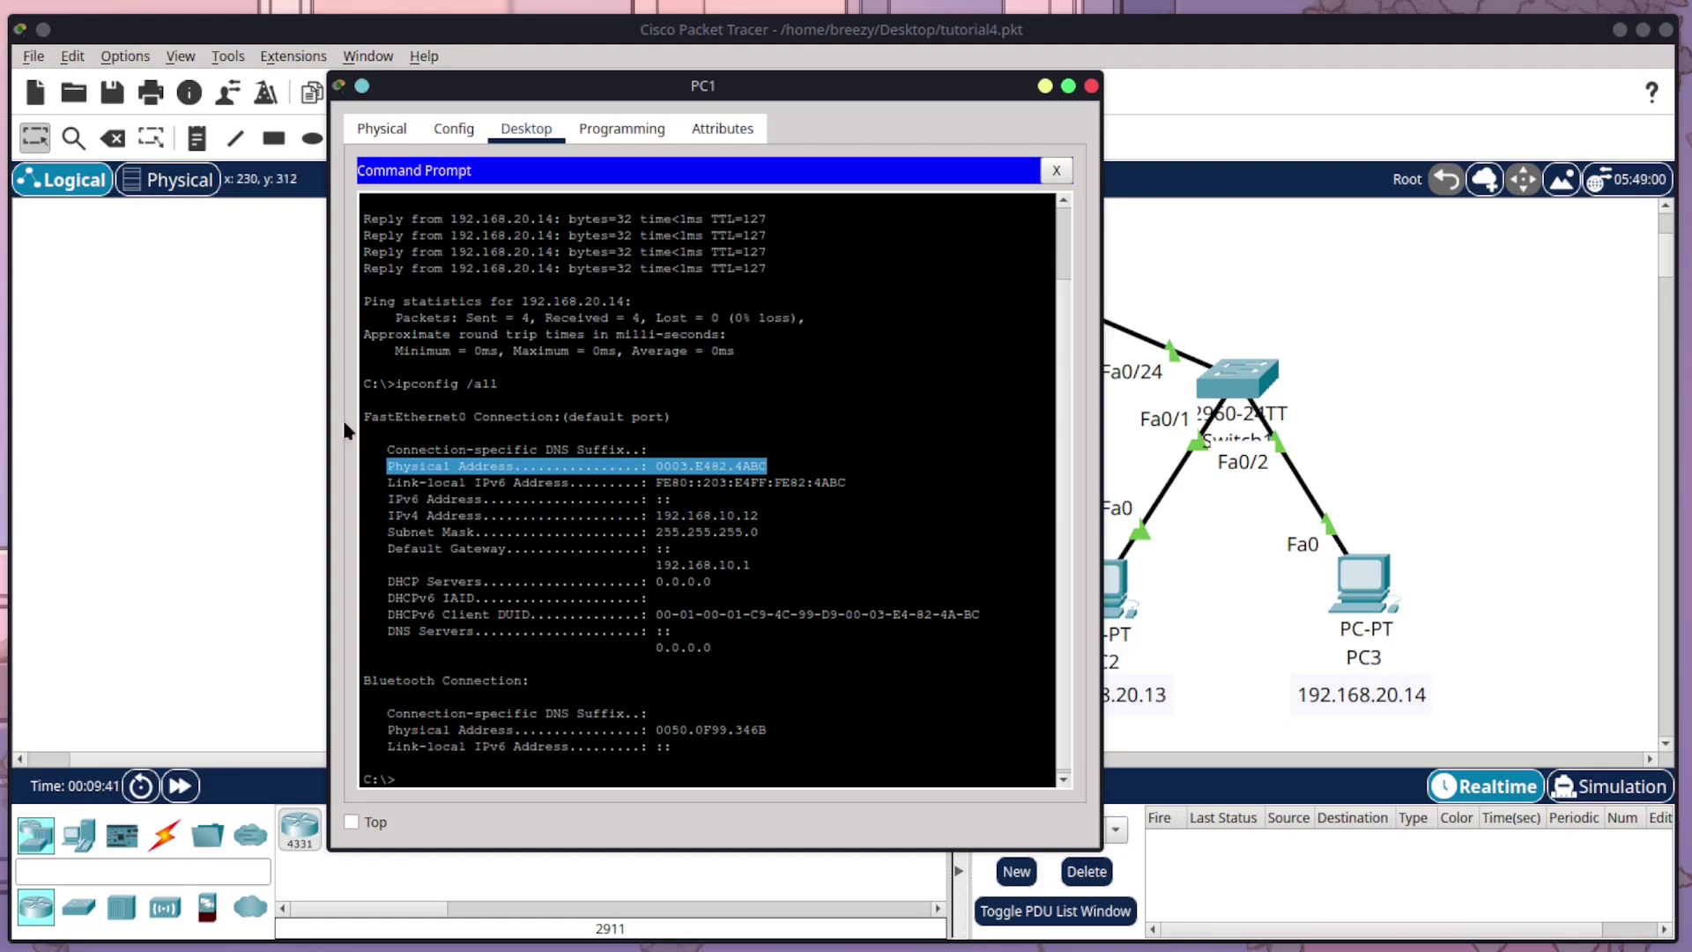
left_click(1091, 86)
Try to enter privileged mode in Switch0's command-line interface.
left_click(676, 369)
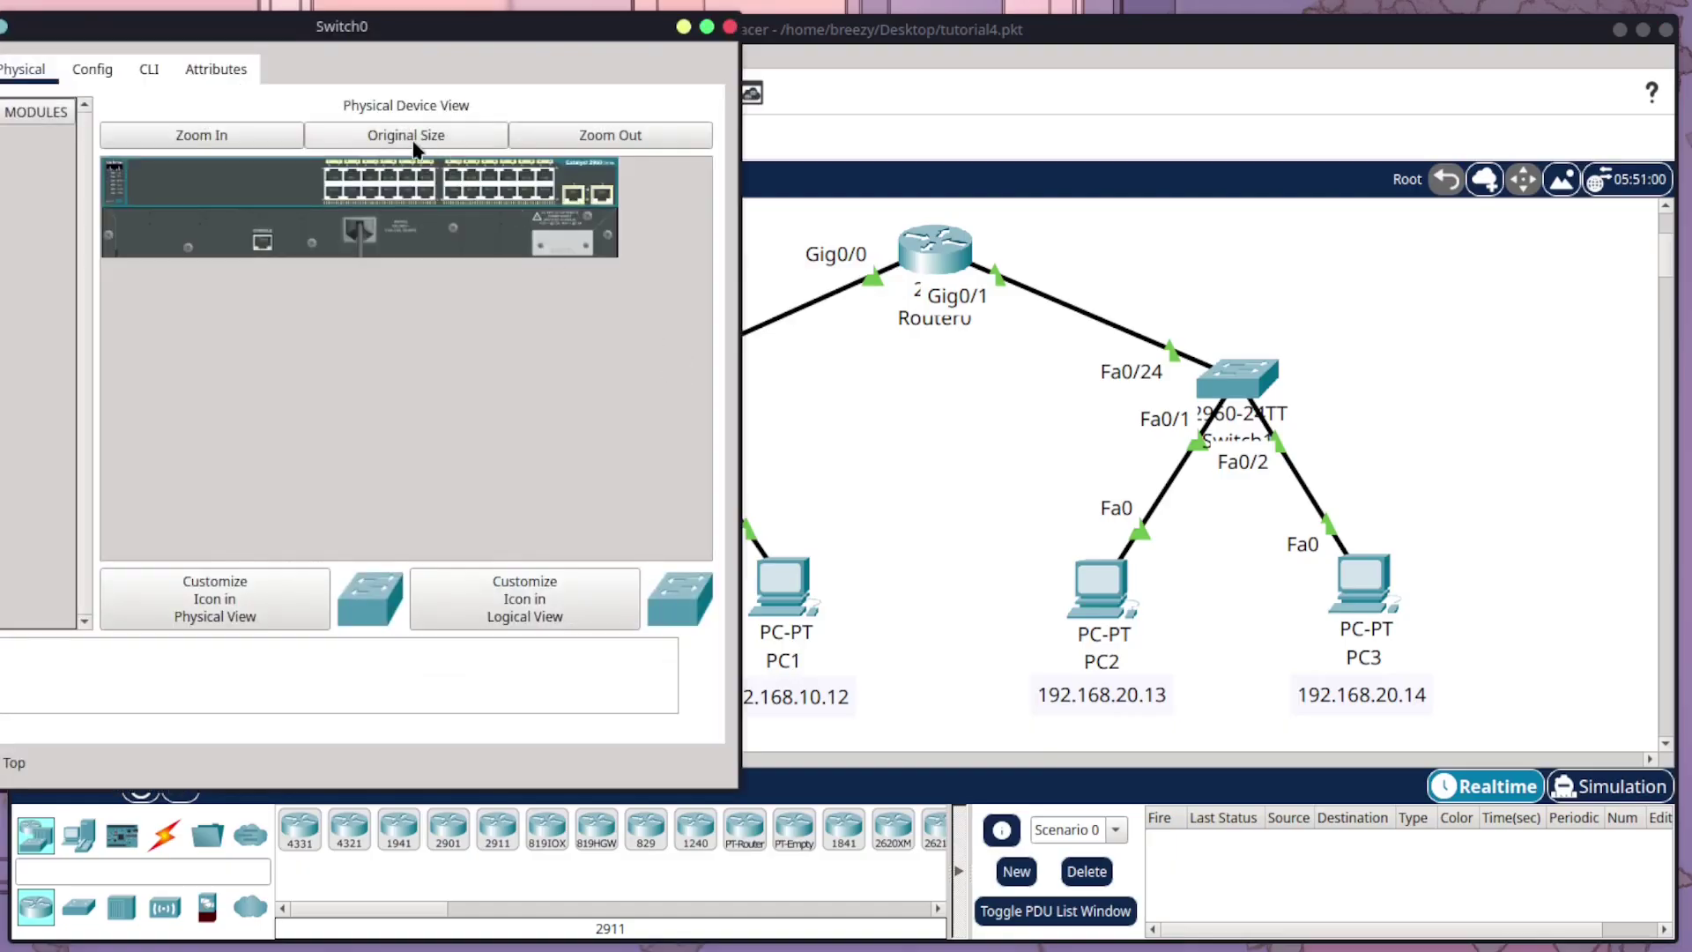
left_click(153, 78)
left_click_drag(164, 39, 439, 100)
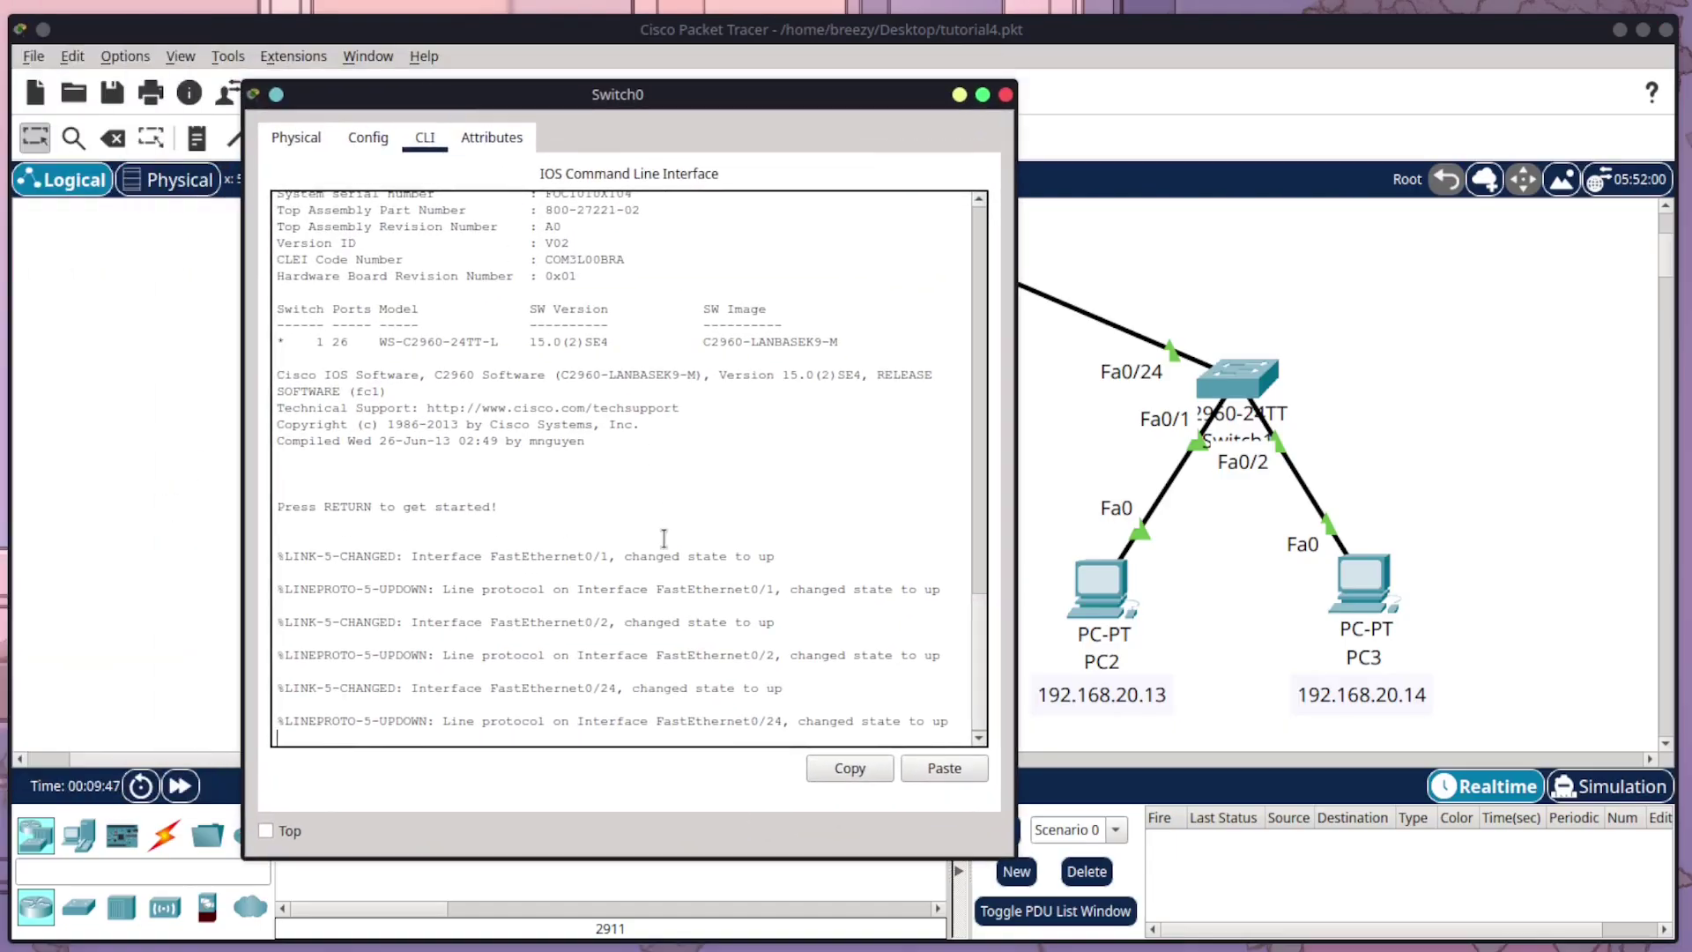
key("Return")
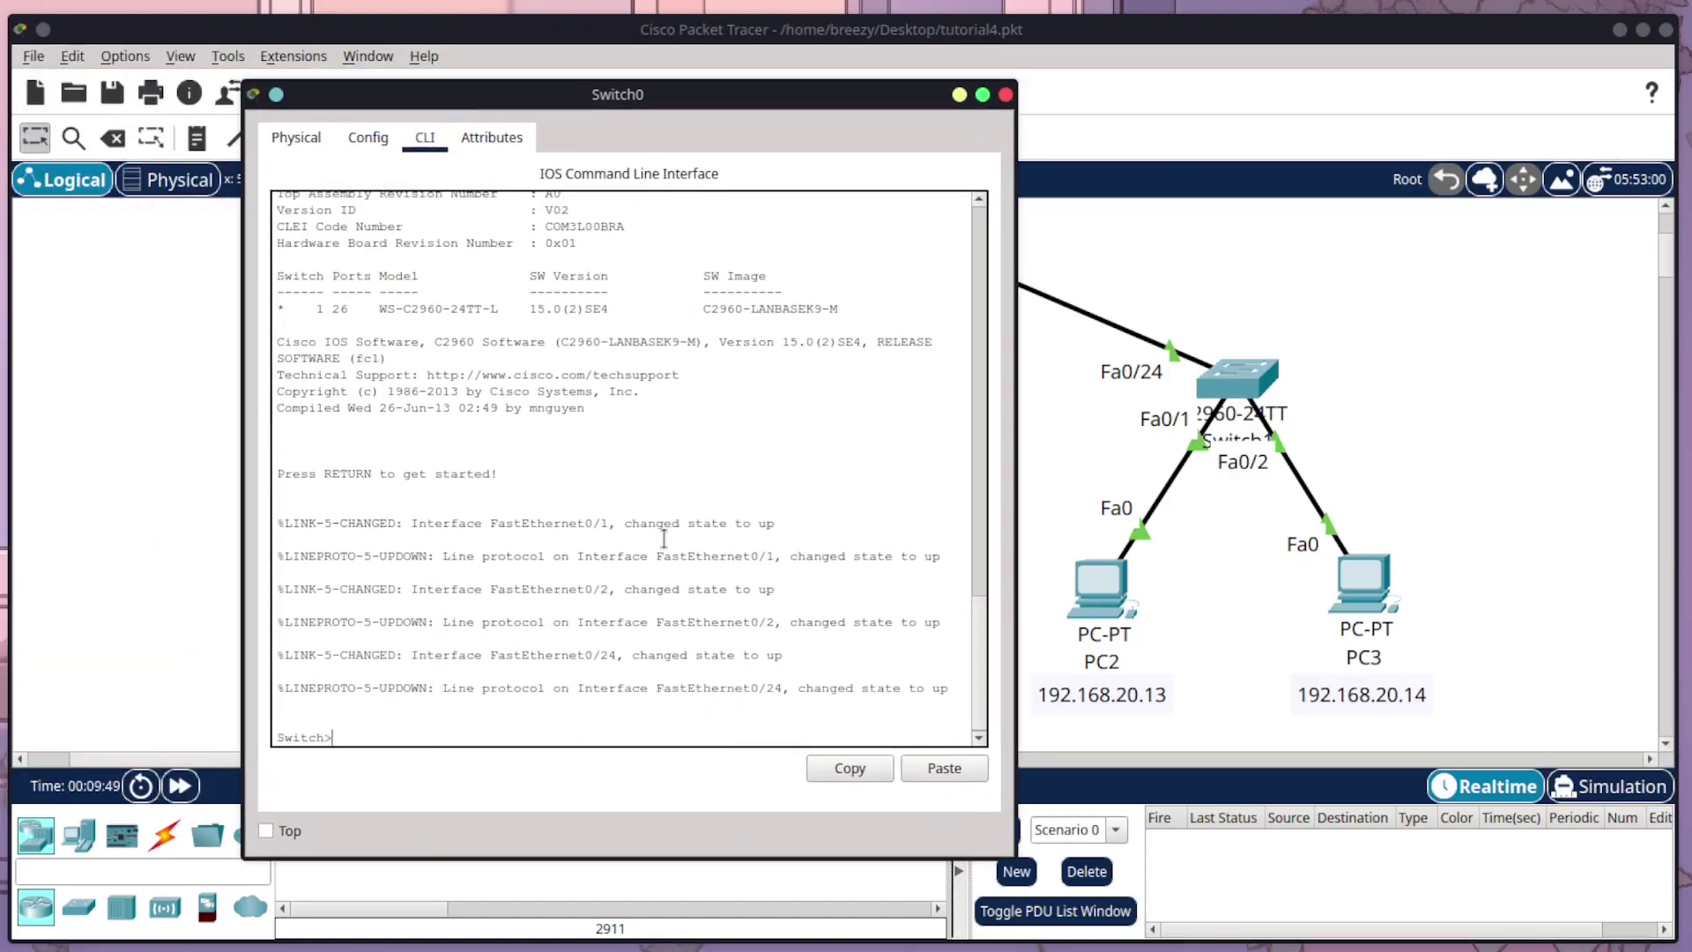
type("enble")
key("Return")
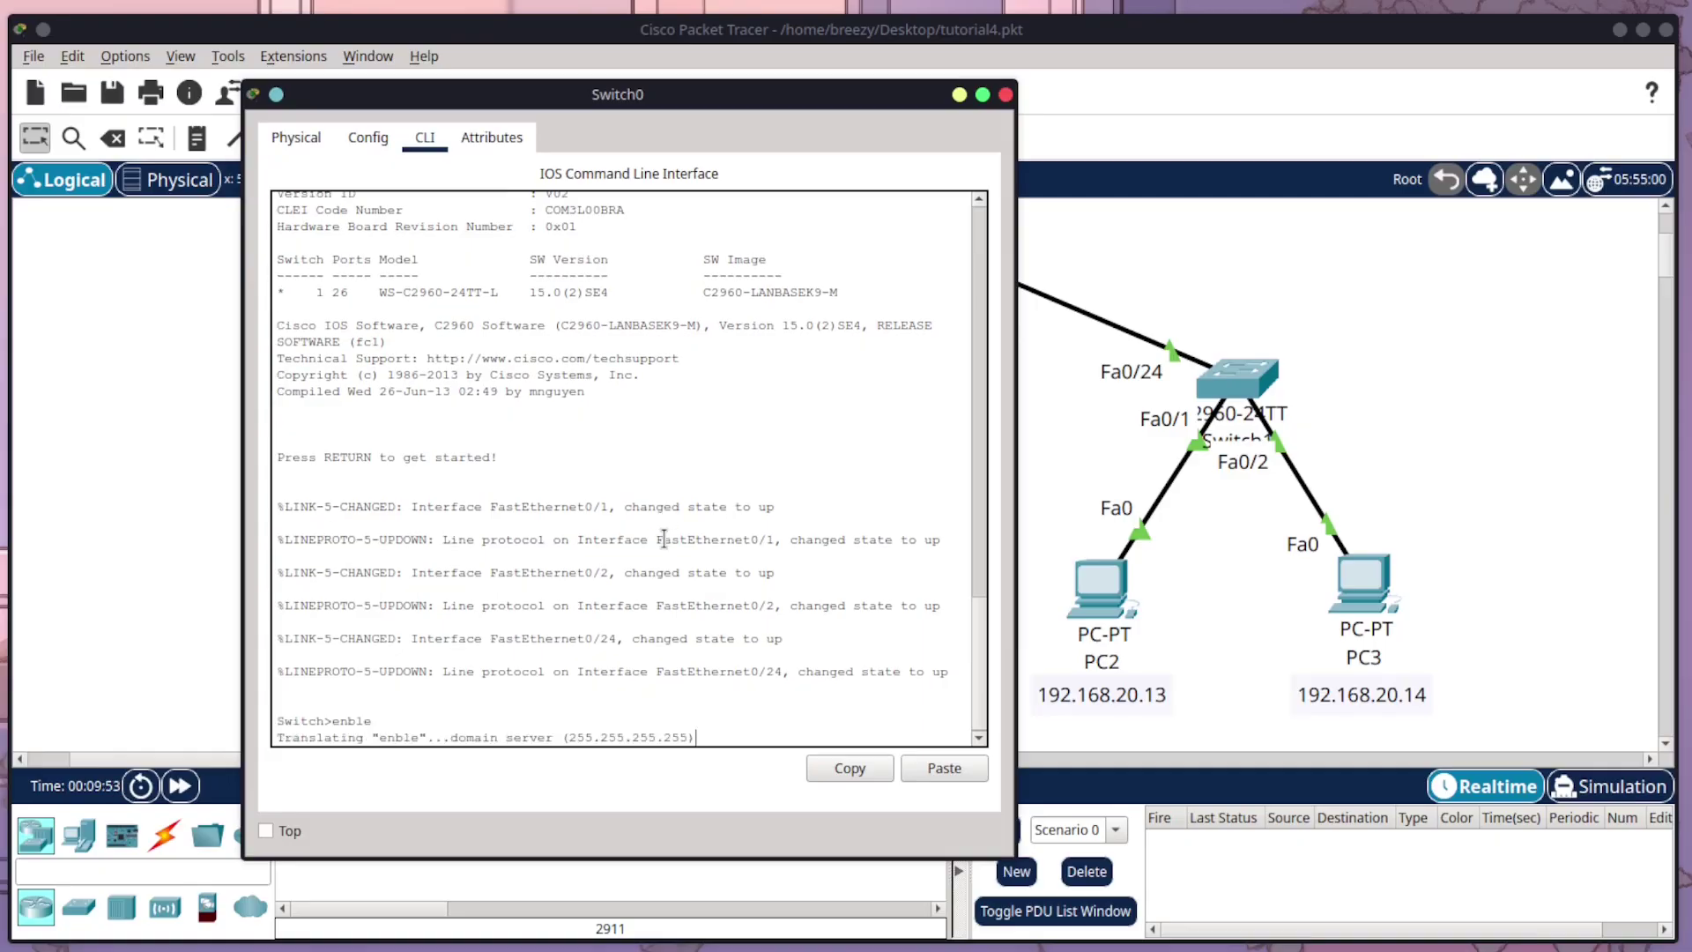
left_click(670, 557)
left_click(1006, 94)
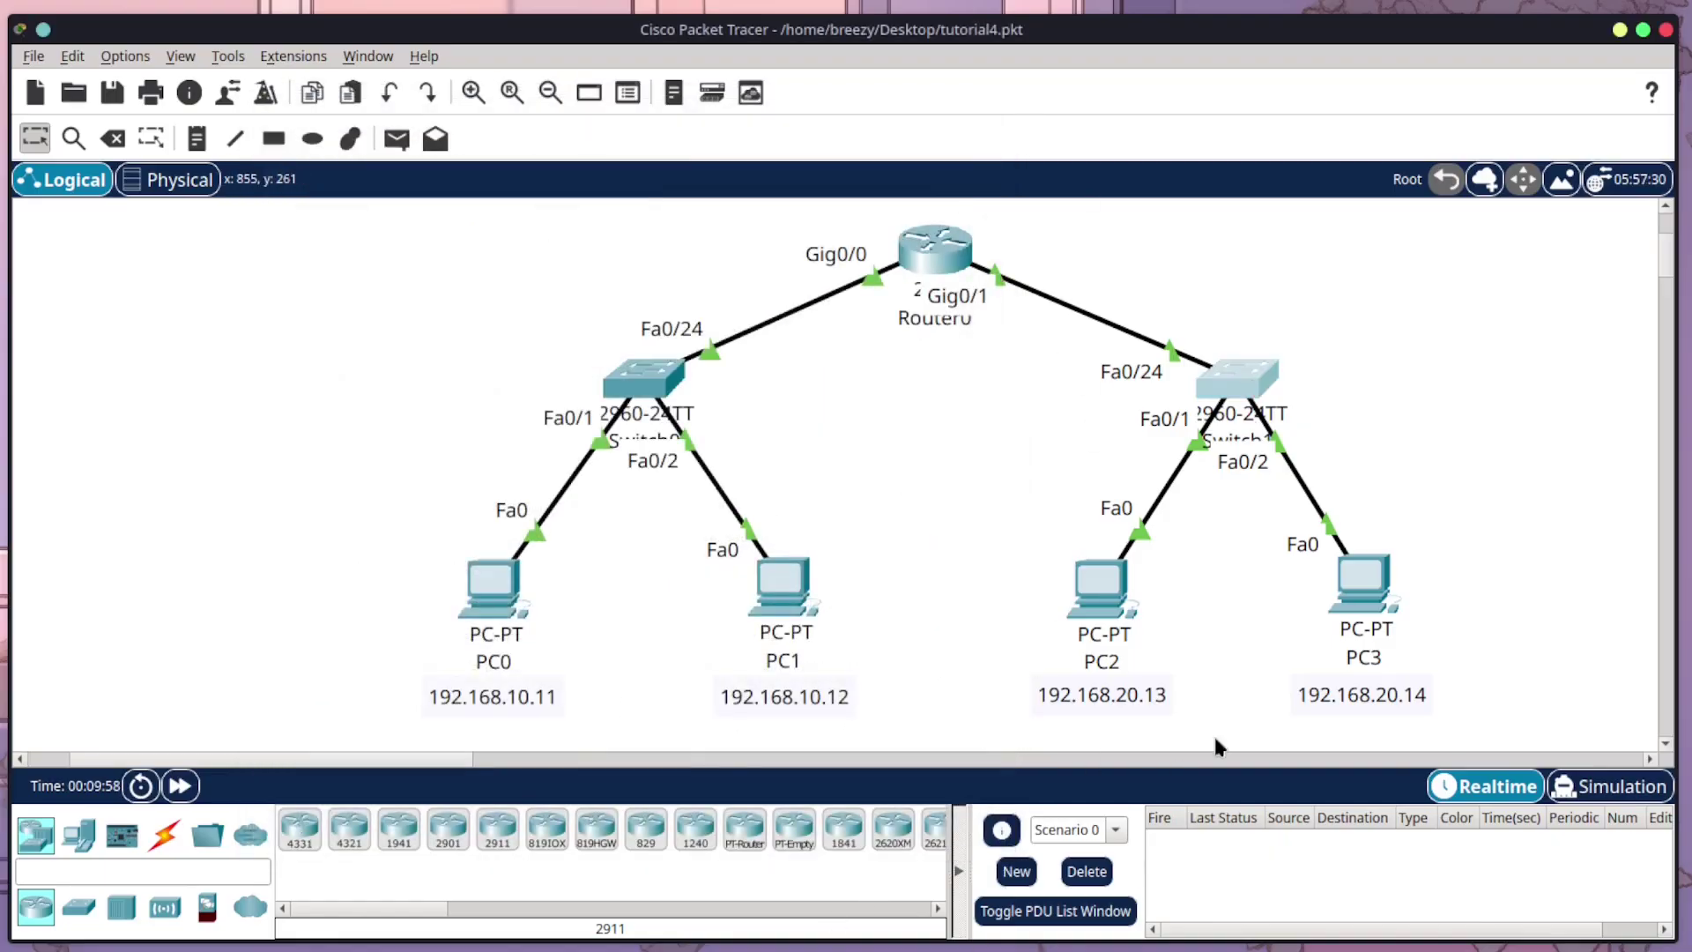
Display Switch1's MAC address table with show mac address-table and highlight its entries.
left_click(1256, 390)
left_click(149, 69)
left_click_drag(170, 50, 470, 129)
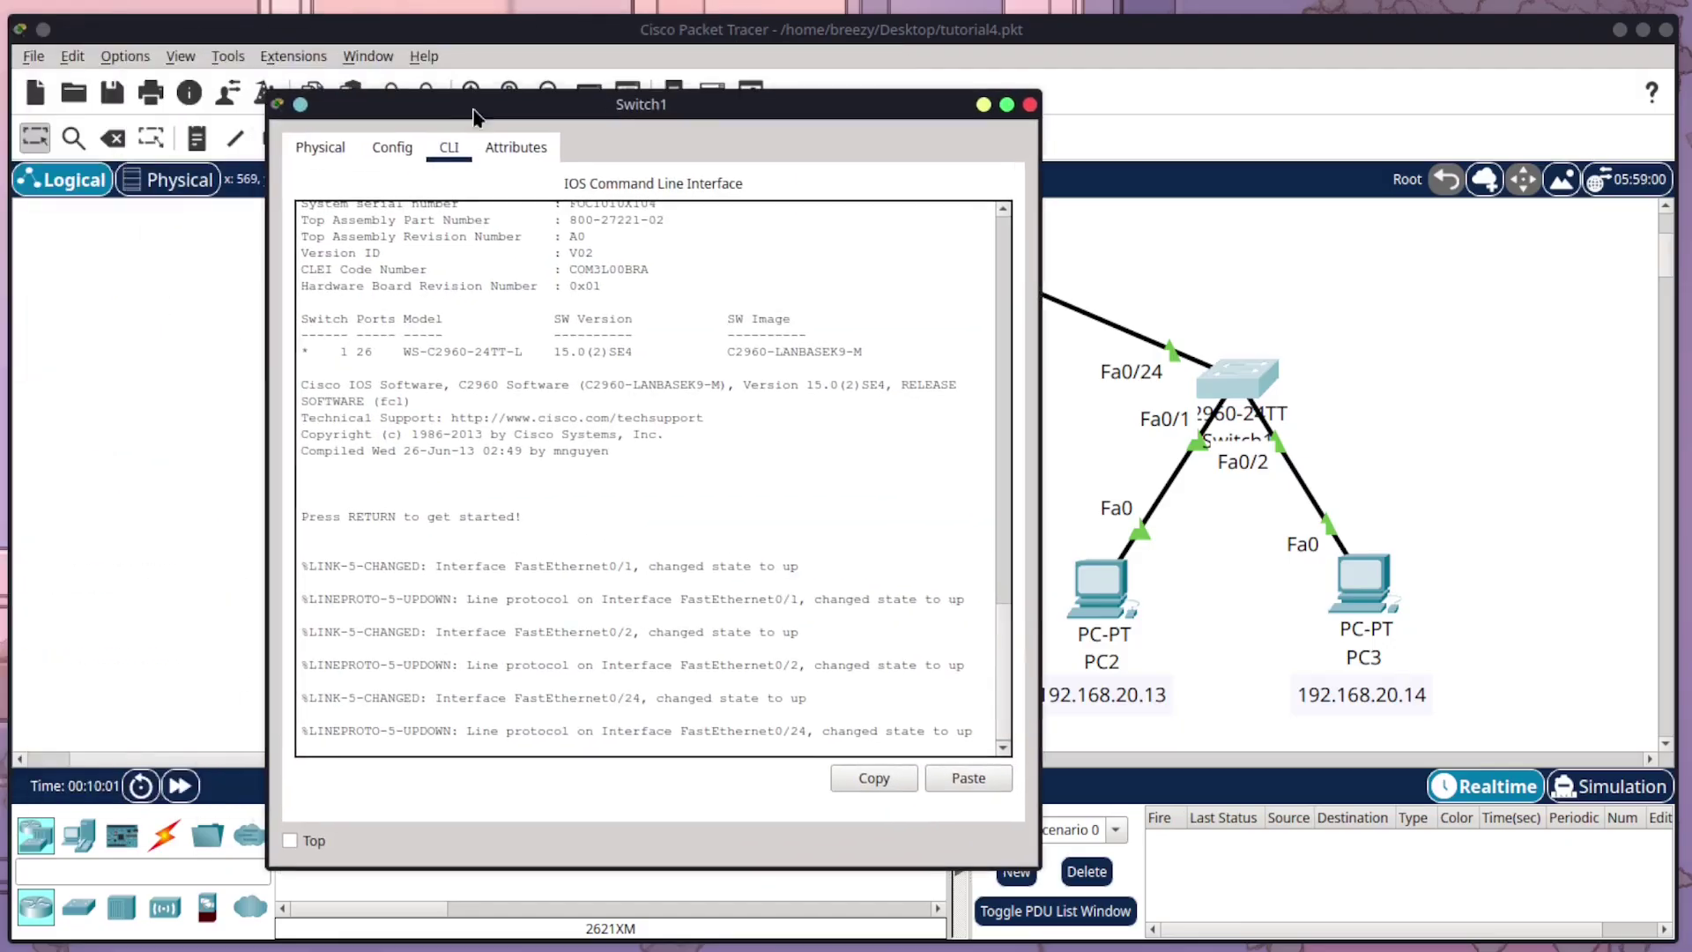
key("Return")
key("Return")
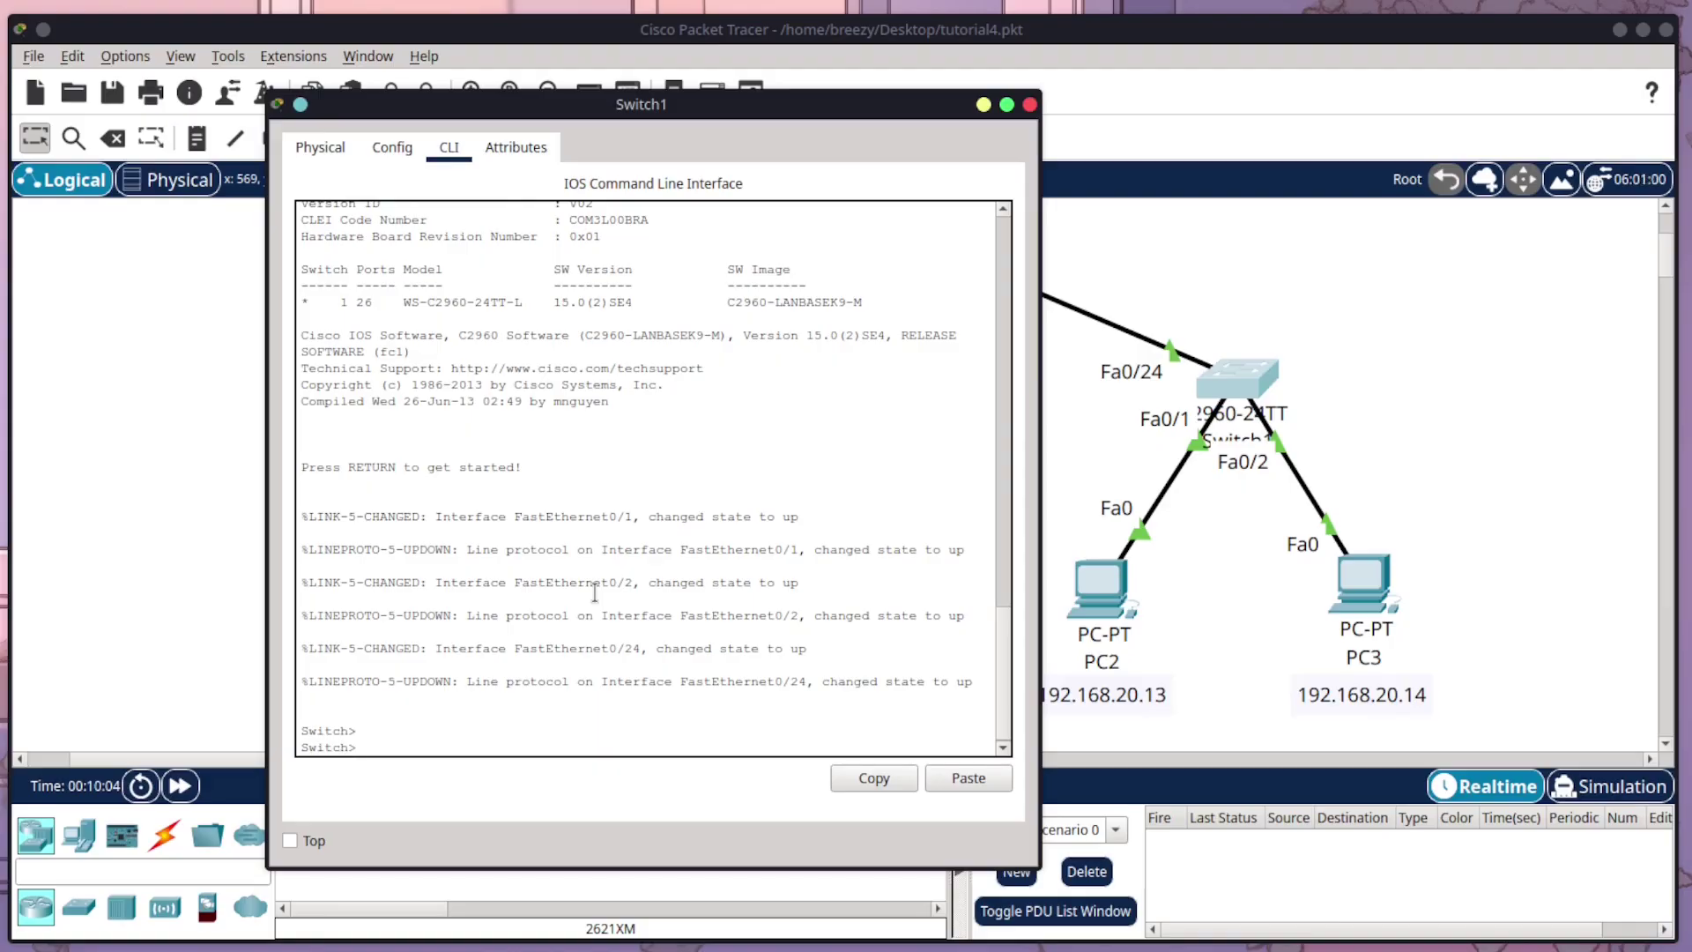
type("show mac address-table")
key("Return")
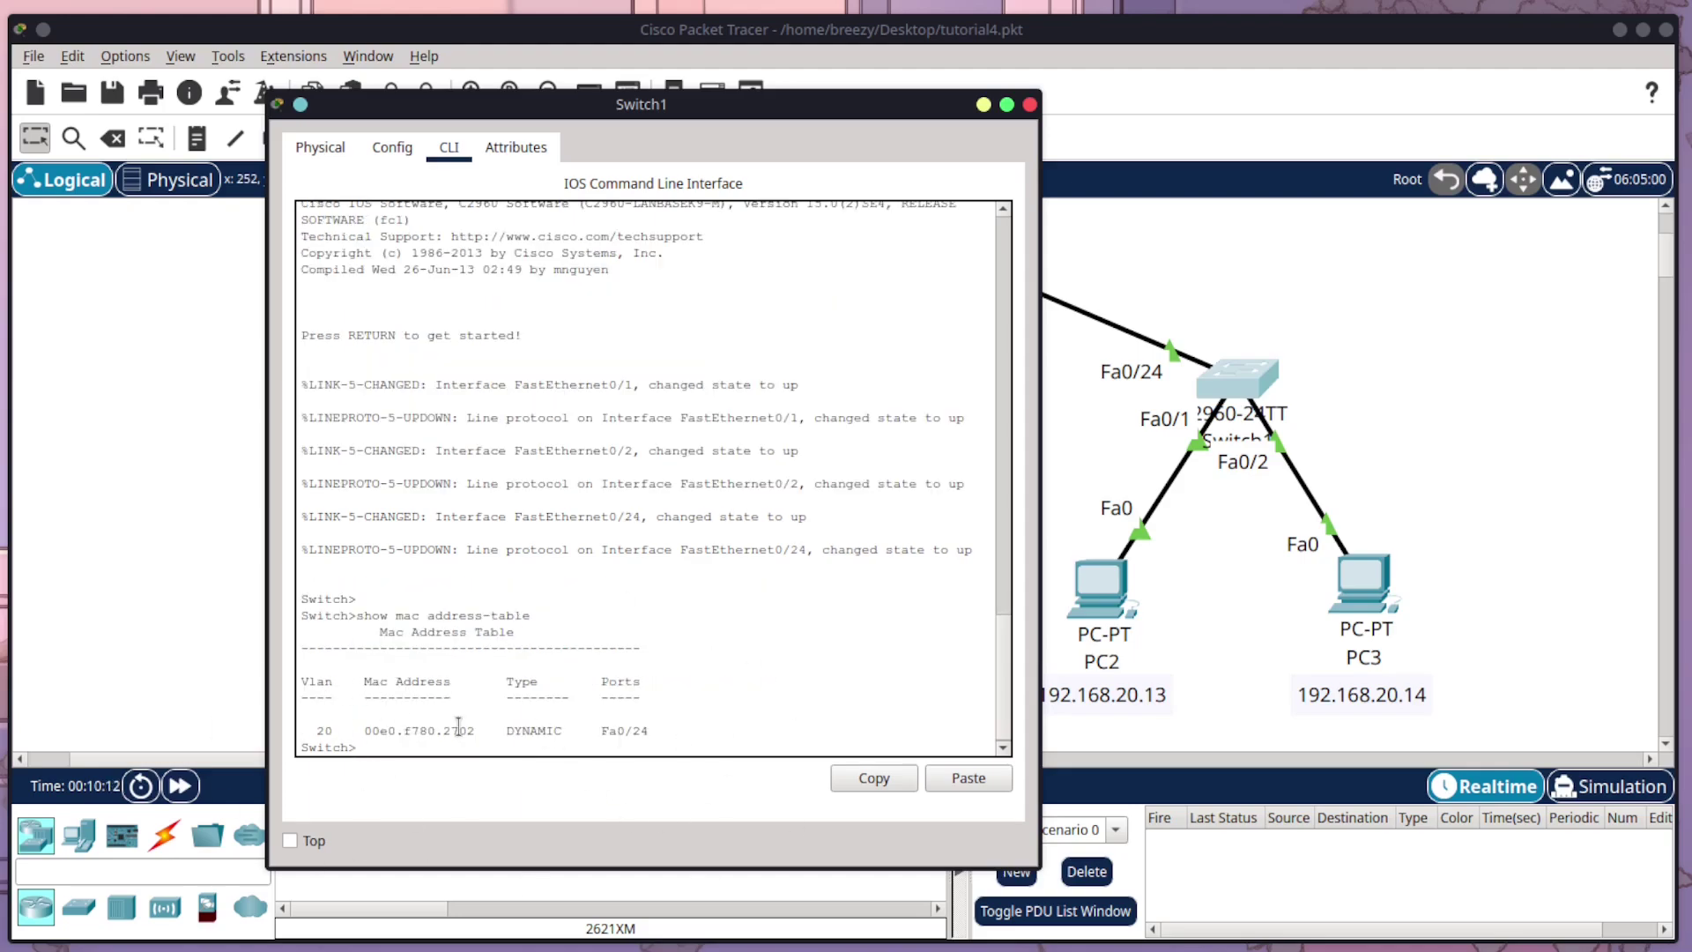
left_click_drag(652, 731, 294, 654)
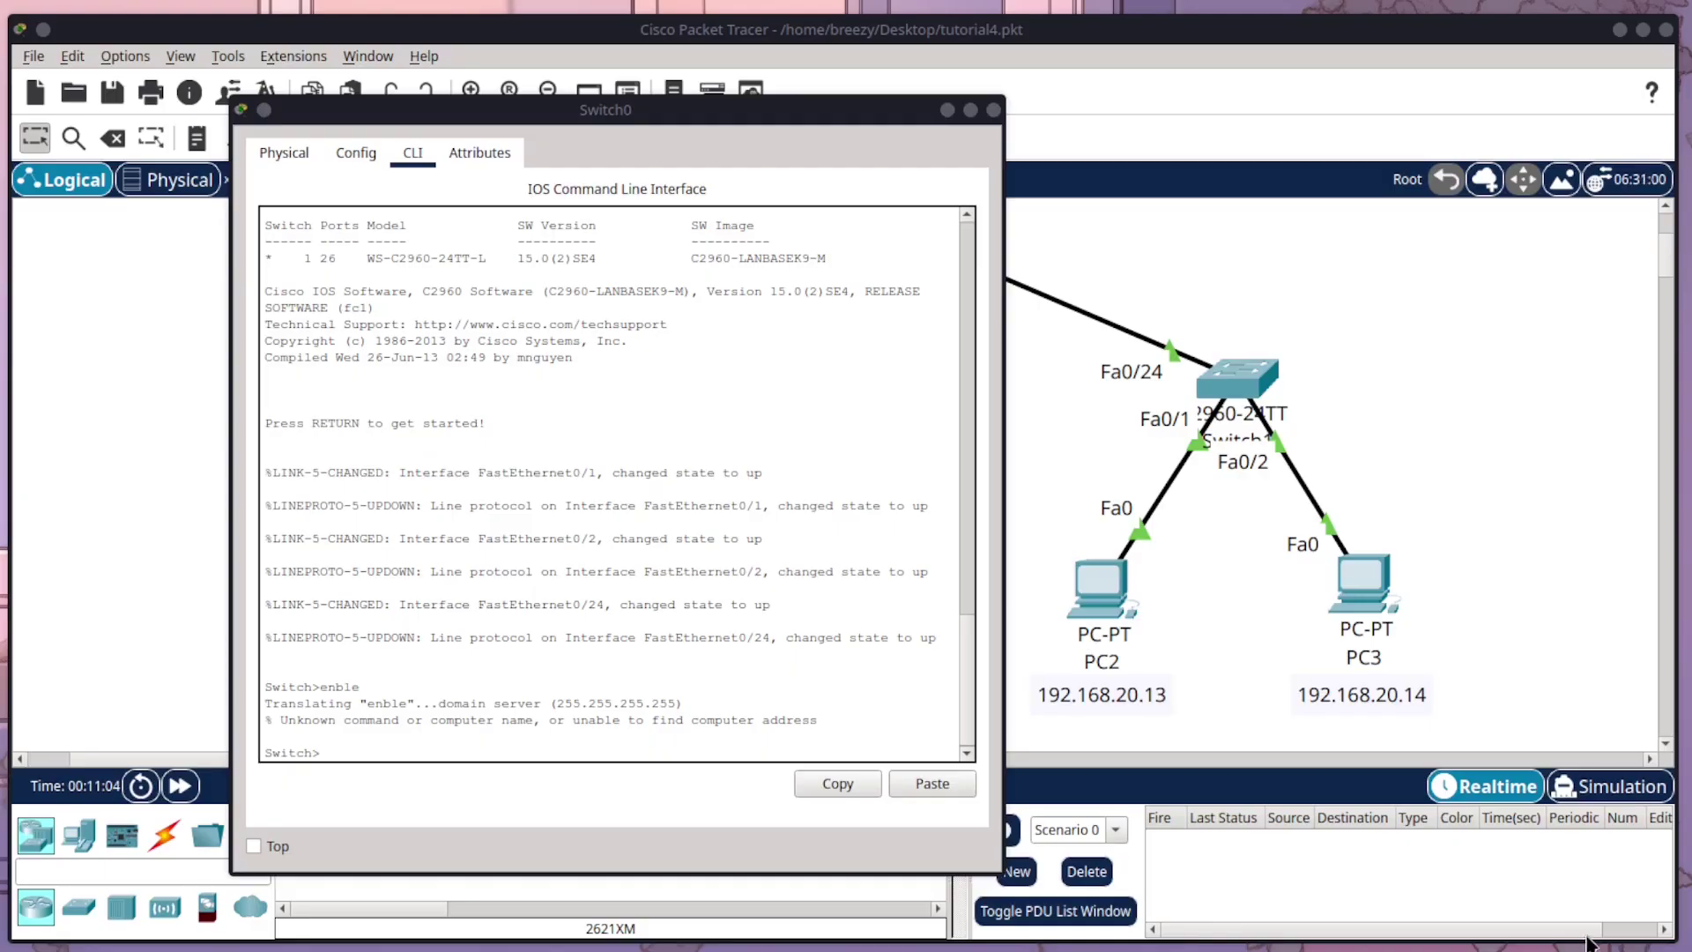
Enter privileged mode on Switch0 with the enable command.
left_click(435, 747)
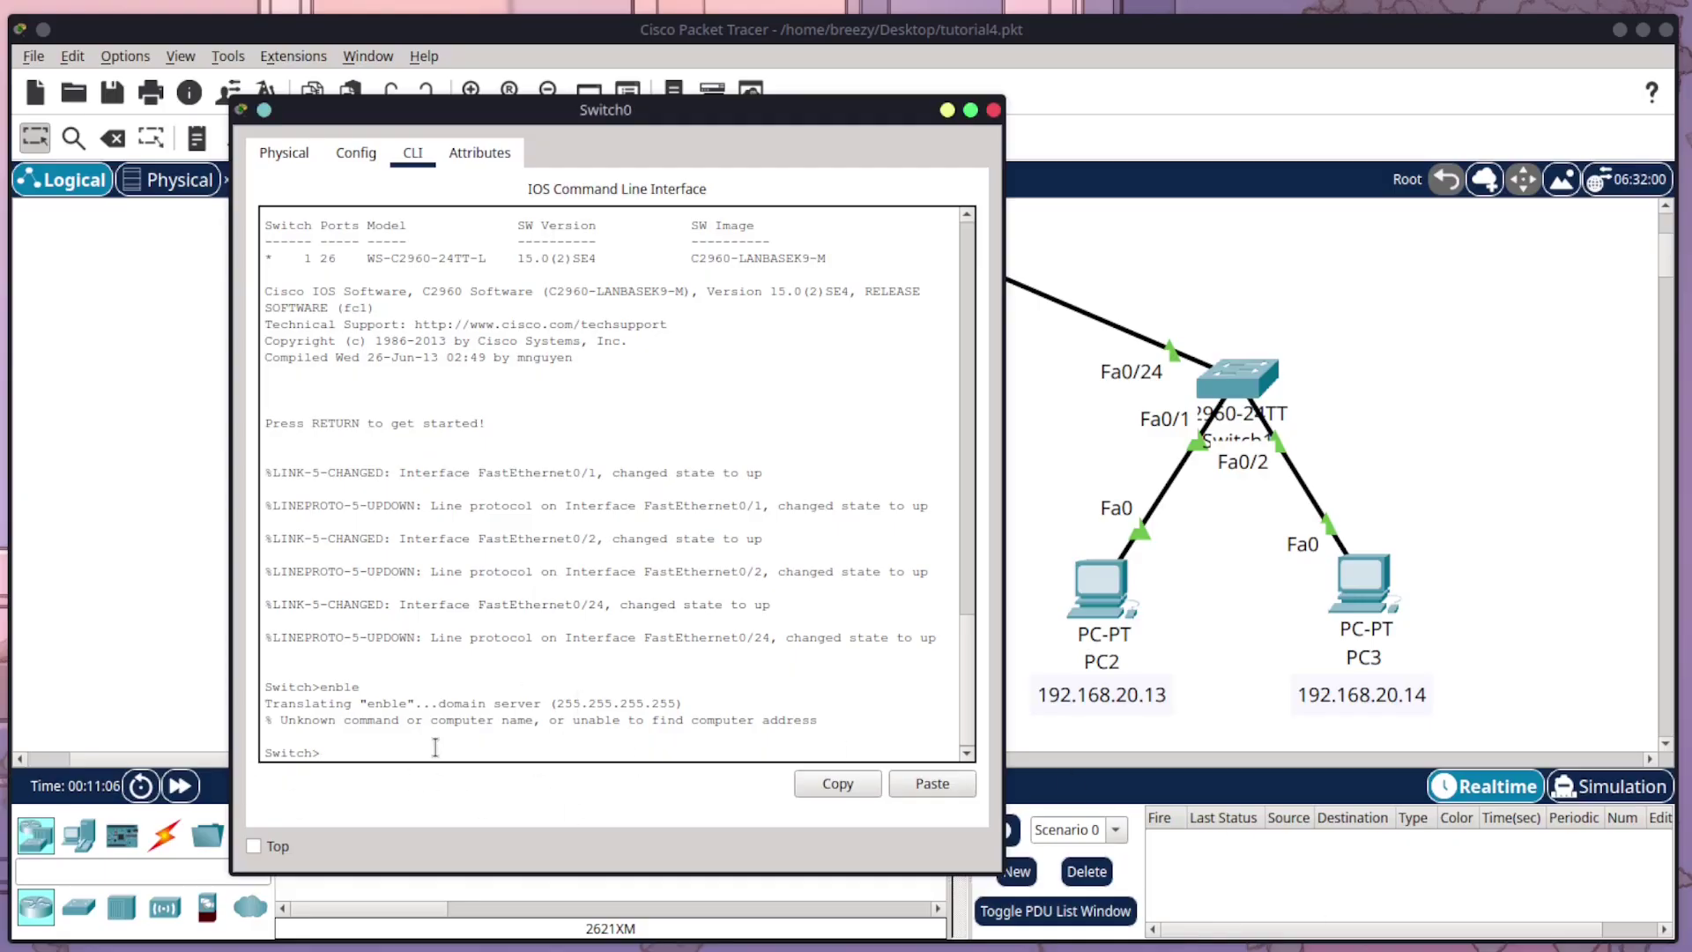
type("enable")
key("Return")
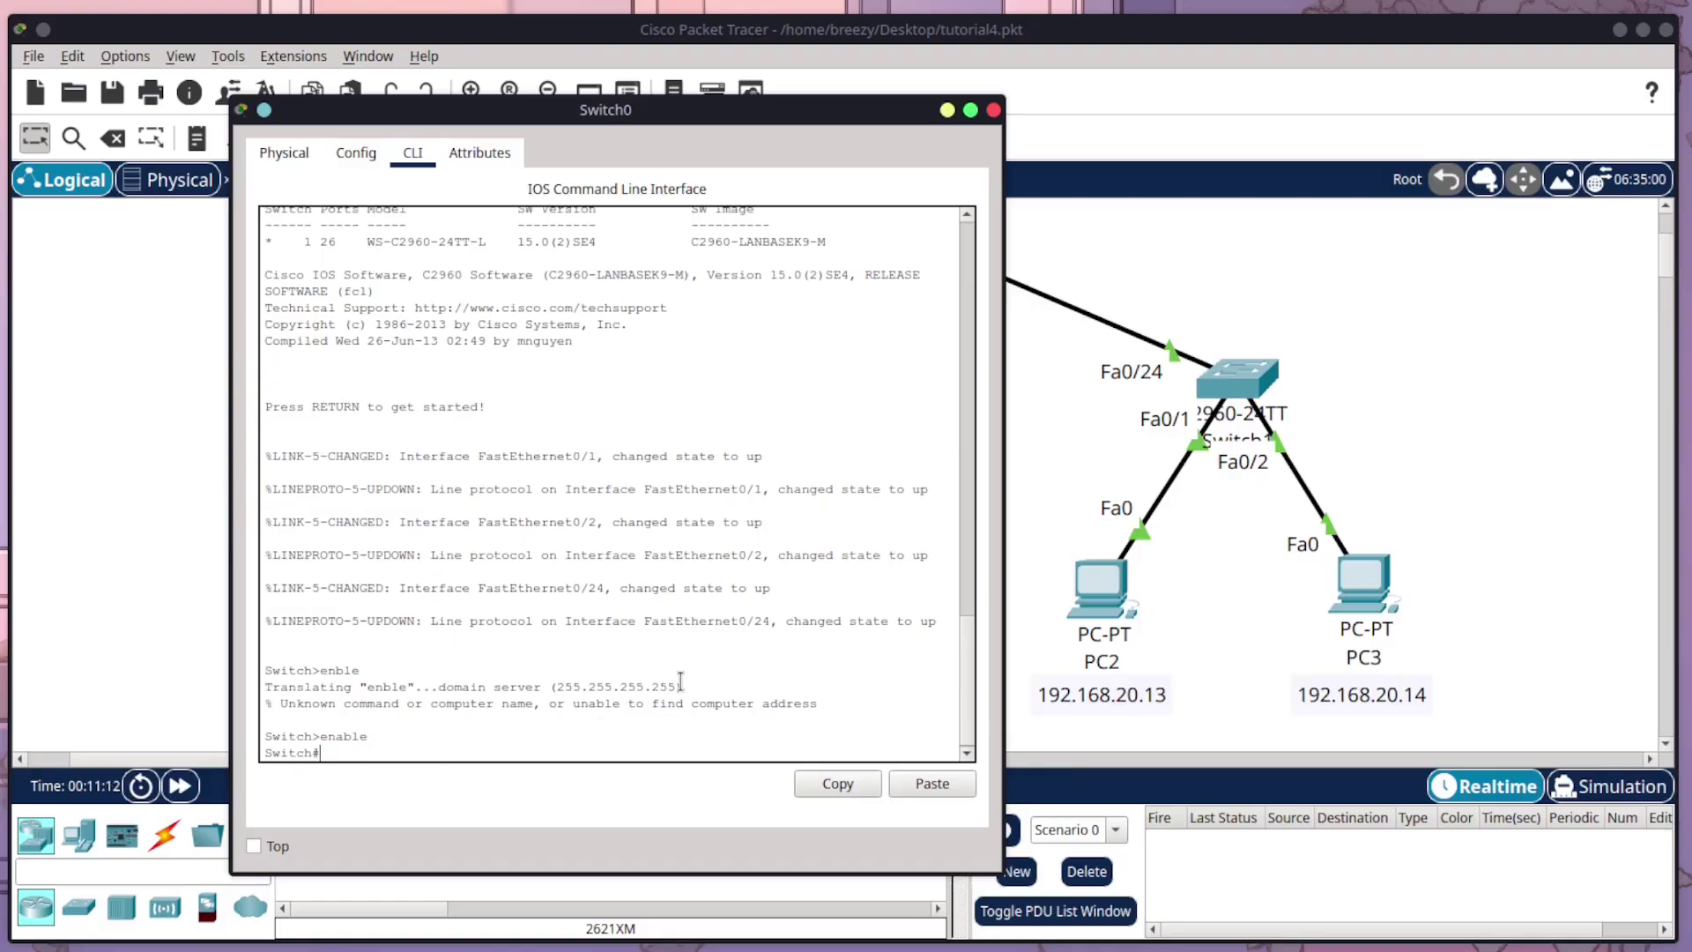
Display Switch0's MAC address table with show mac address-table, highlight its entries, and close the switch window.
left_click_drag(684, 687, 235, 684)
left_click(444, 708)
type("how mac address-table")
key("Return")
left_click_drag(614, 740, 265, 685)
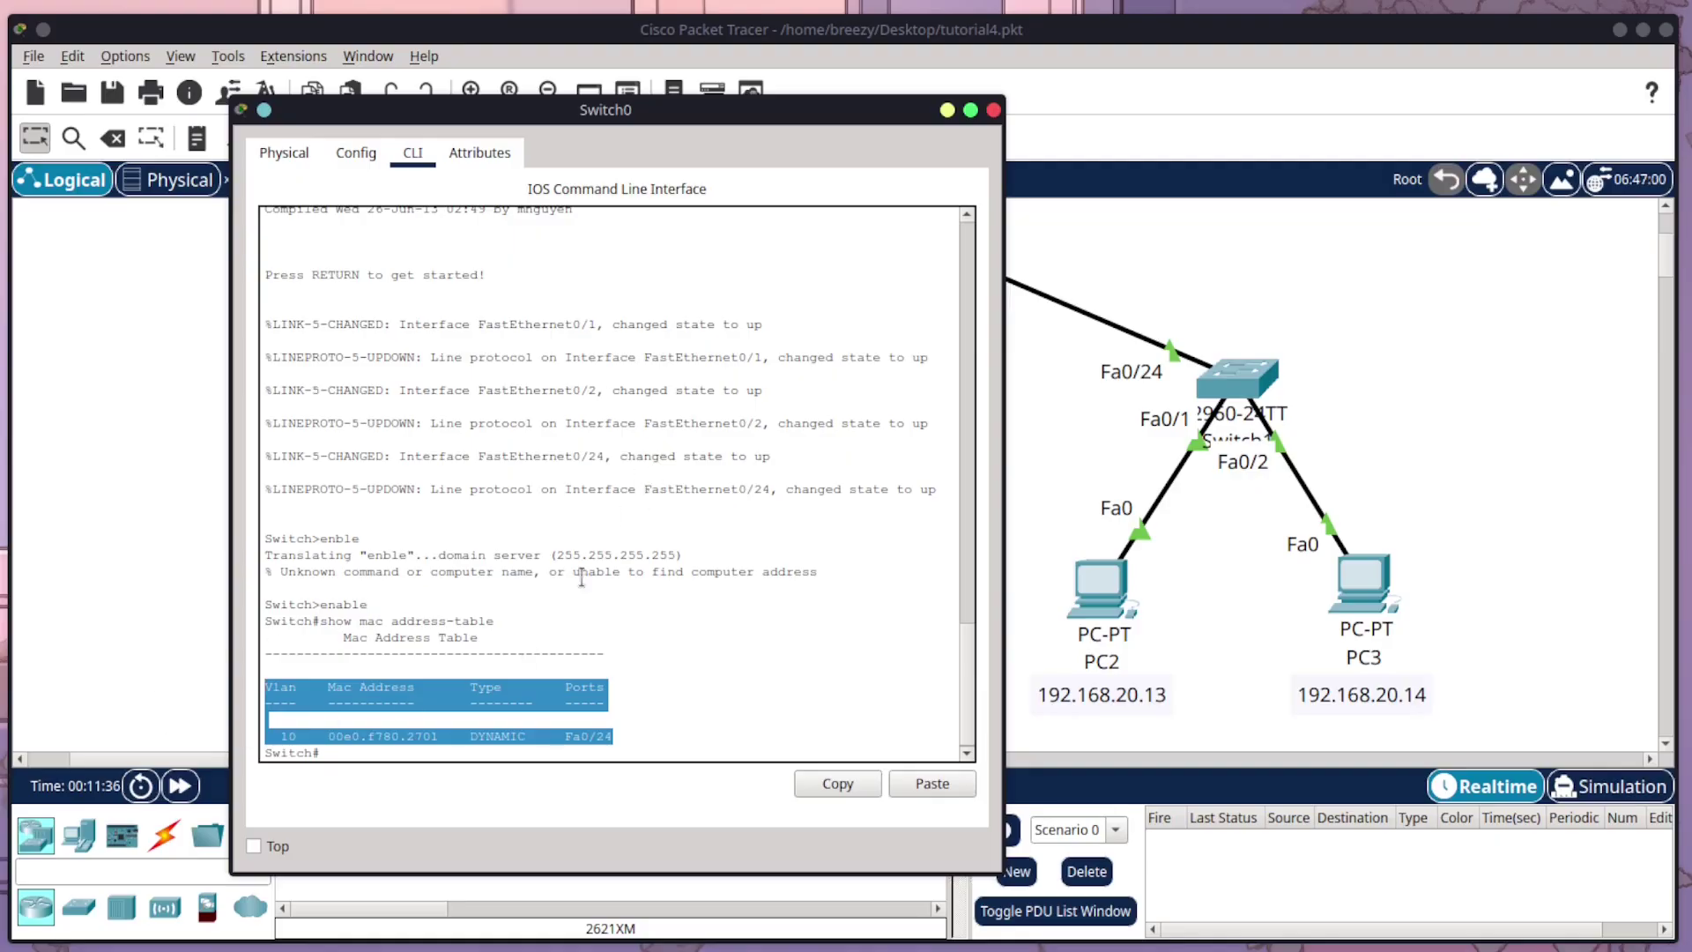
left_click(351, 689)
left_click(994, 111)
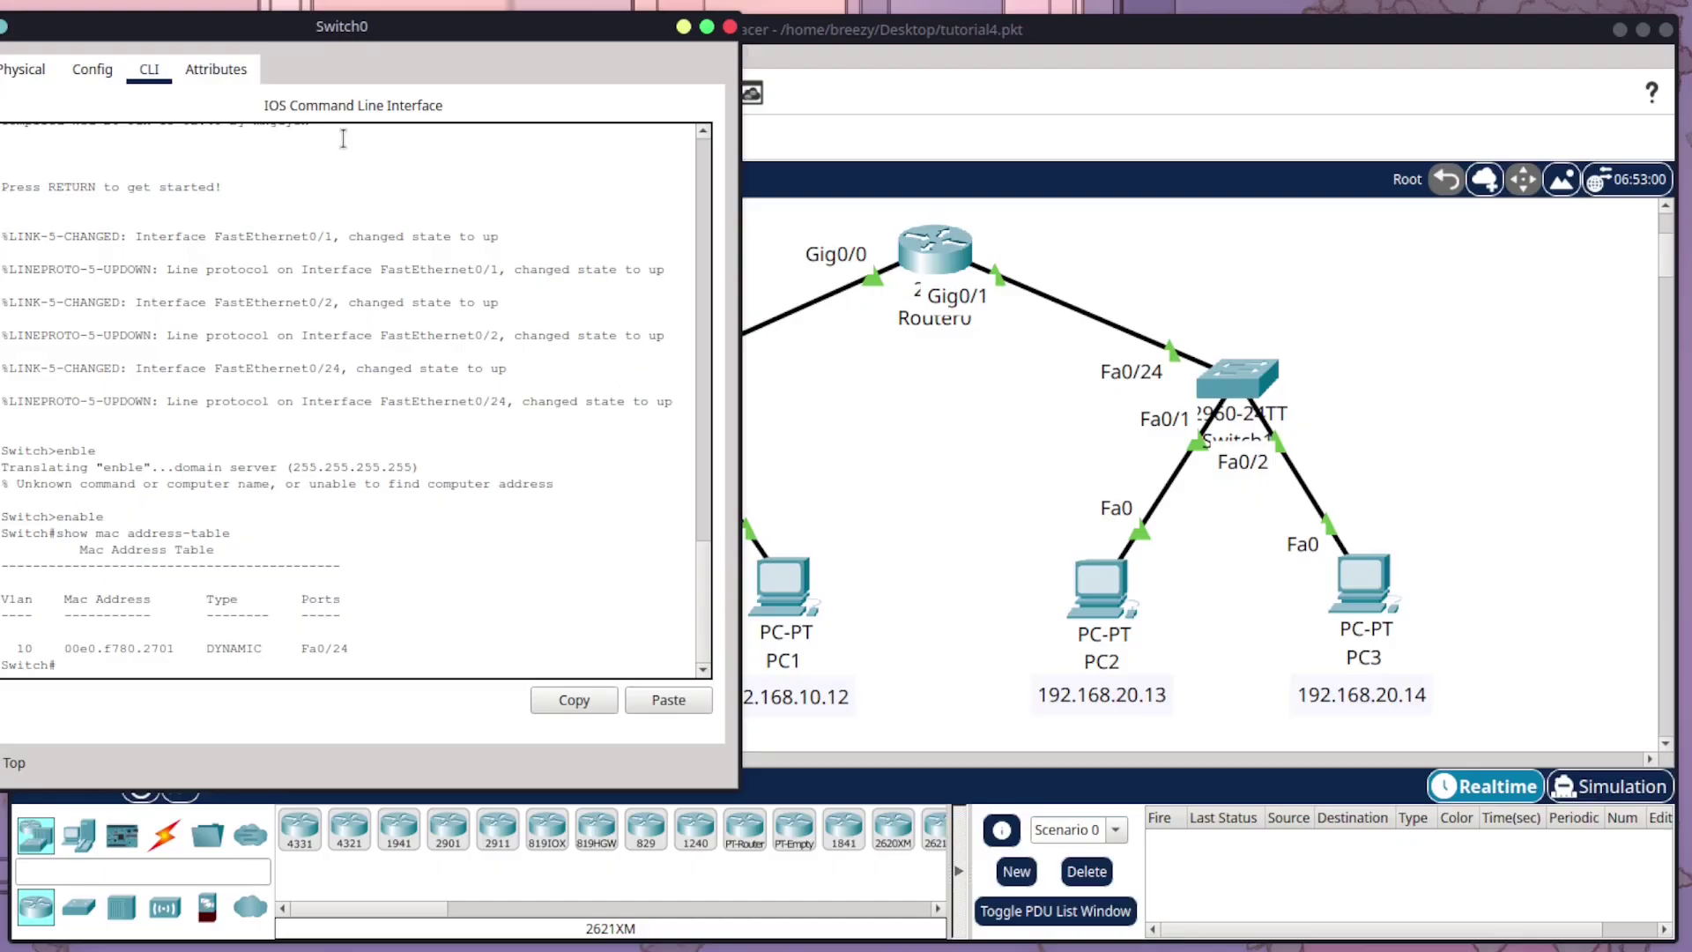
Reopen Switch0's command-line interface and clear its learned entries with clear mac address-table dynamic.
left_click_drag(344, 138, 742, 182)
left_click(810, 593)
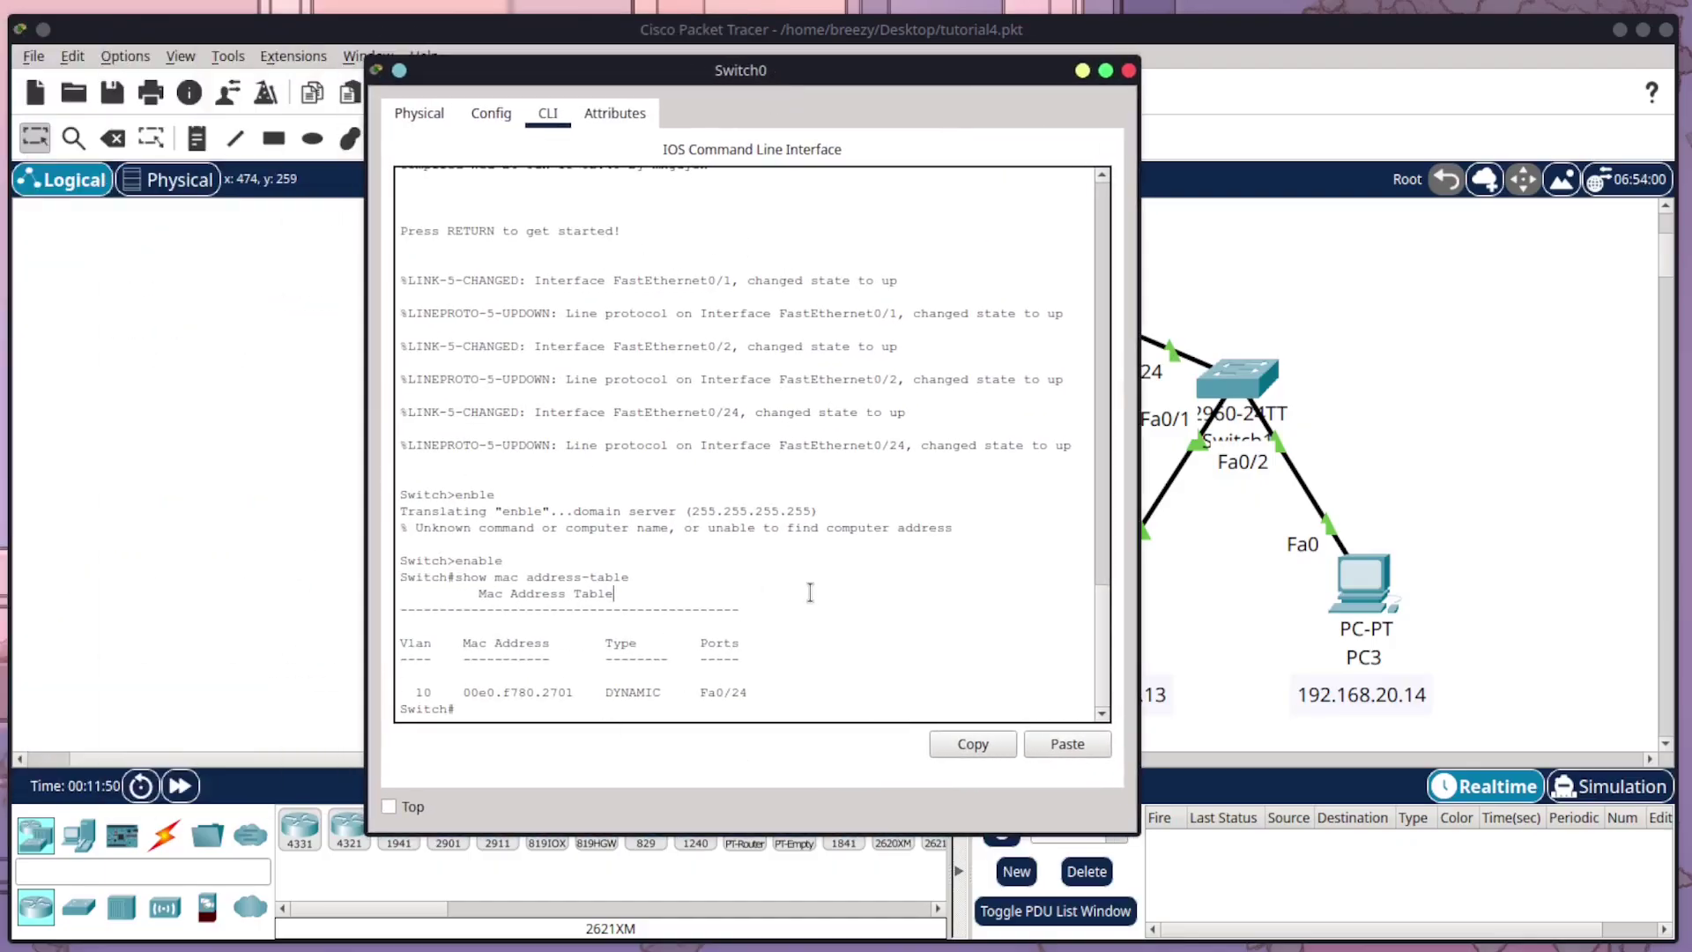
type("clear mac address-table dy")
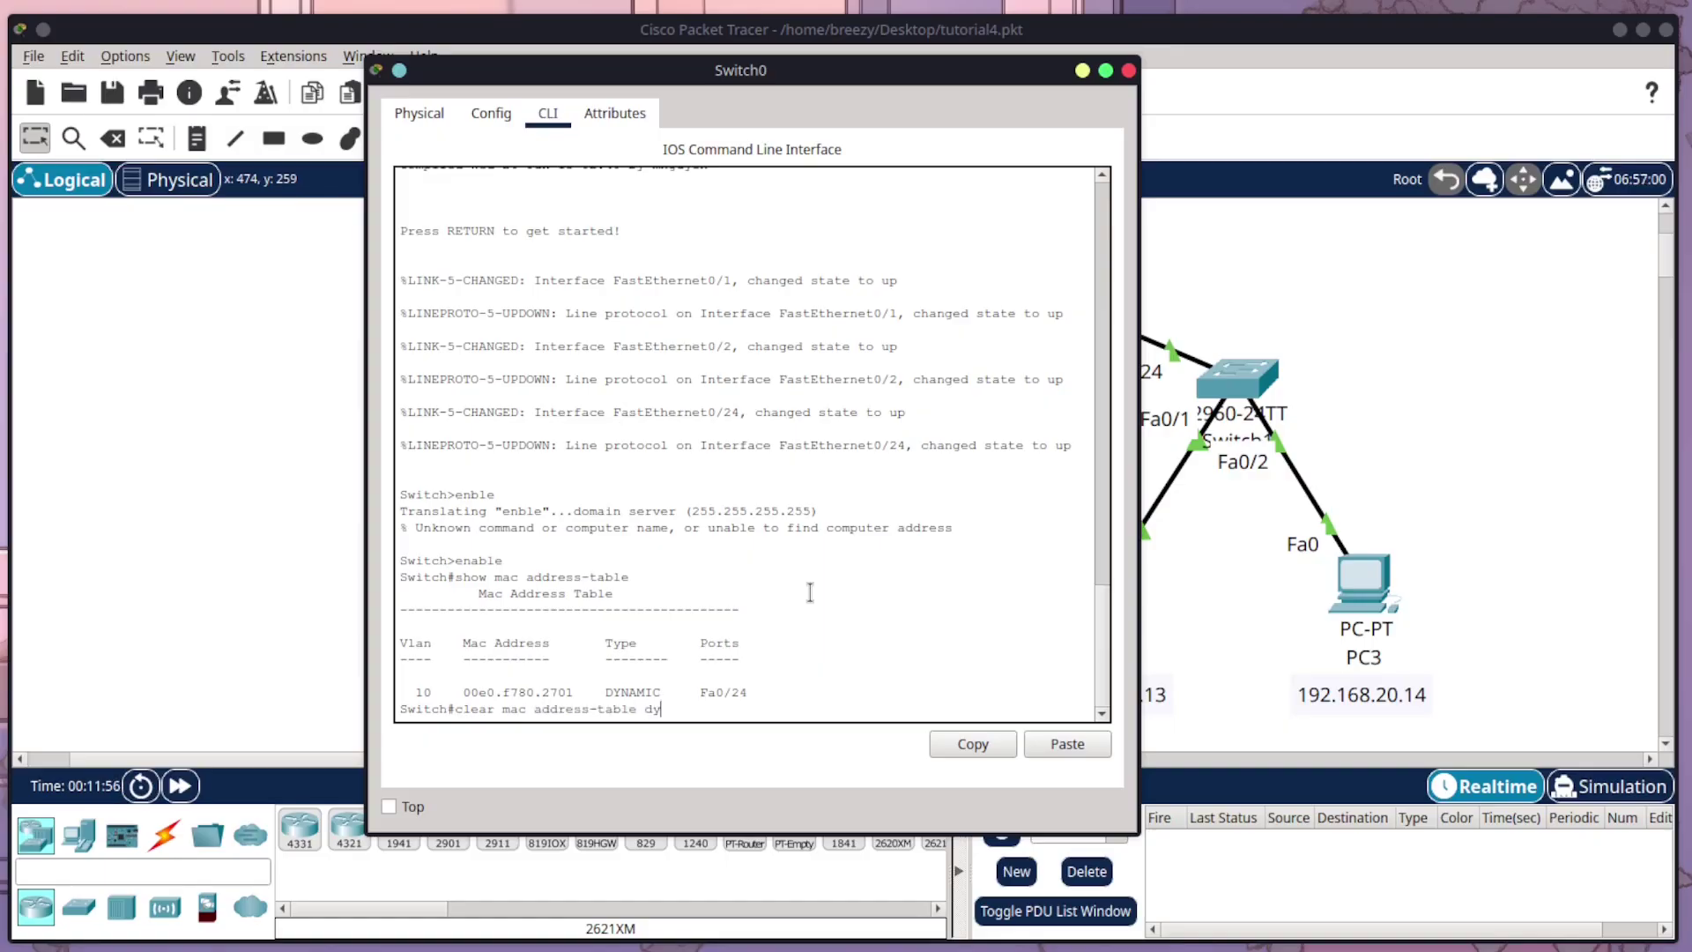
type("namic")
key("Return")
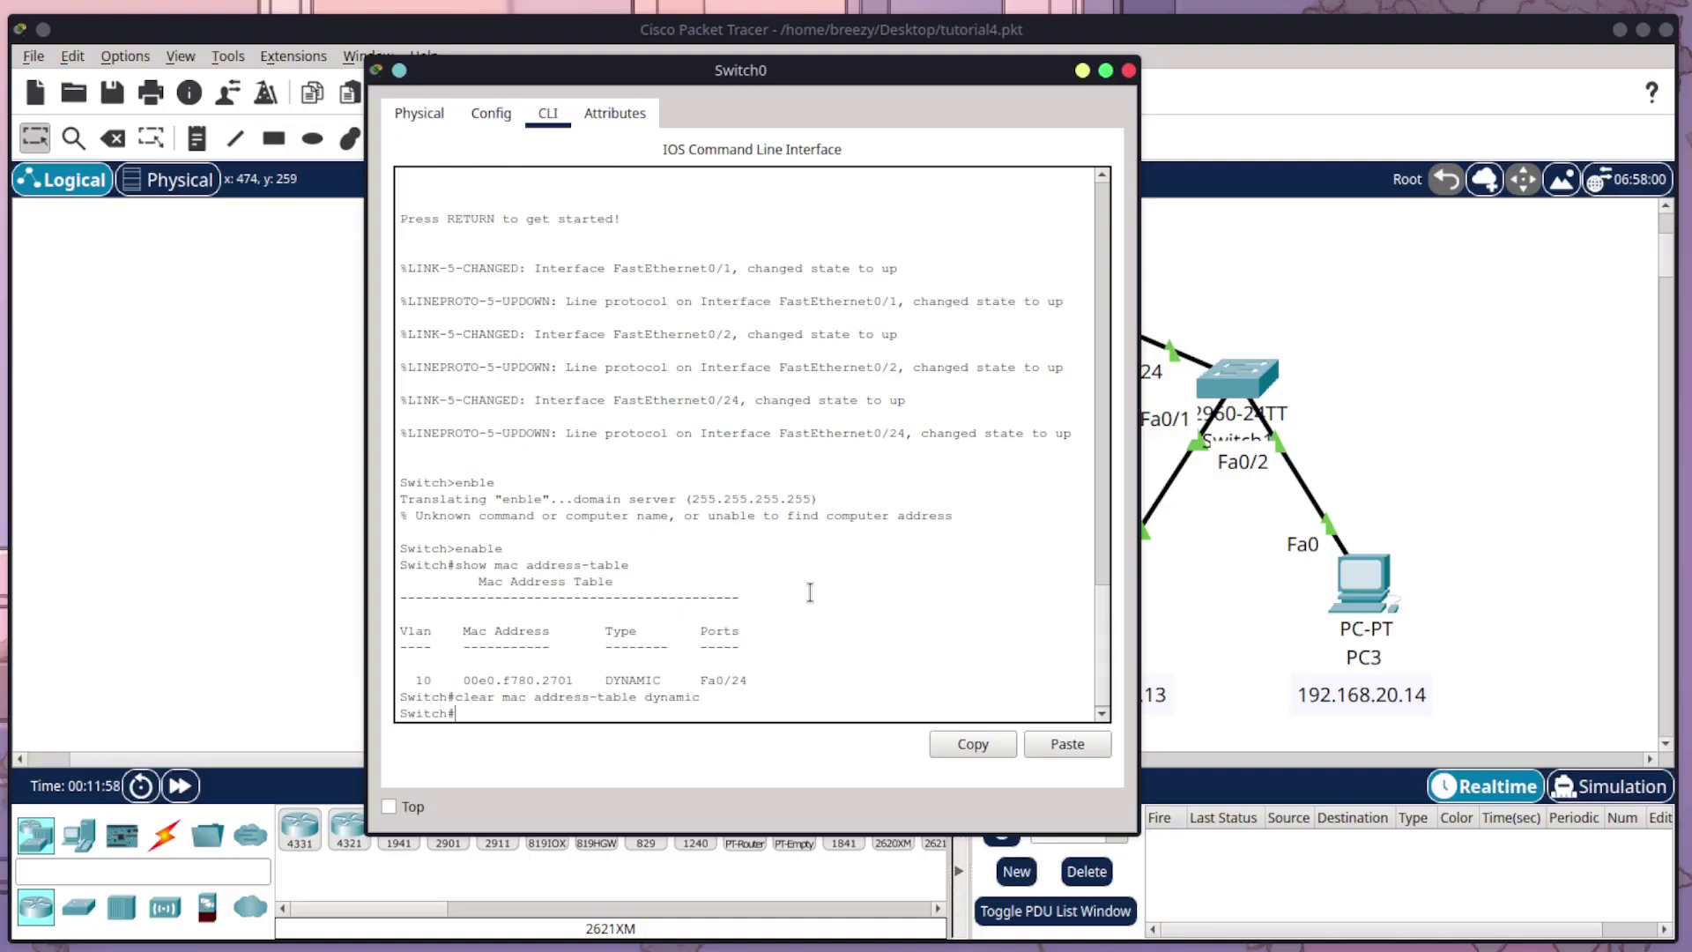
Show Switch0's MAC address table again, compare it with the earlier output, and uncover PC0 in the topology.
key("Up")
key("Up")
key("Return")
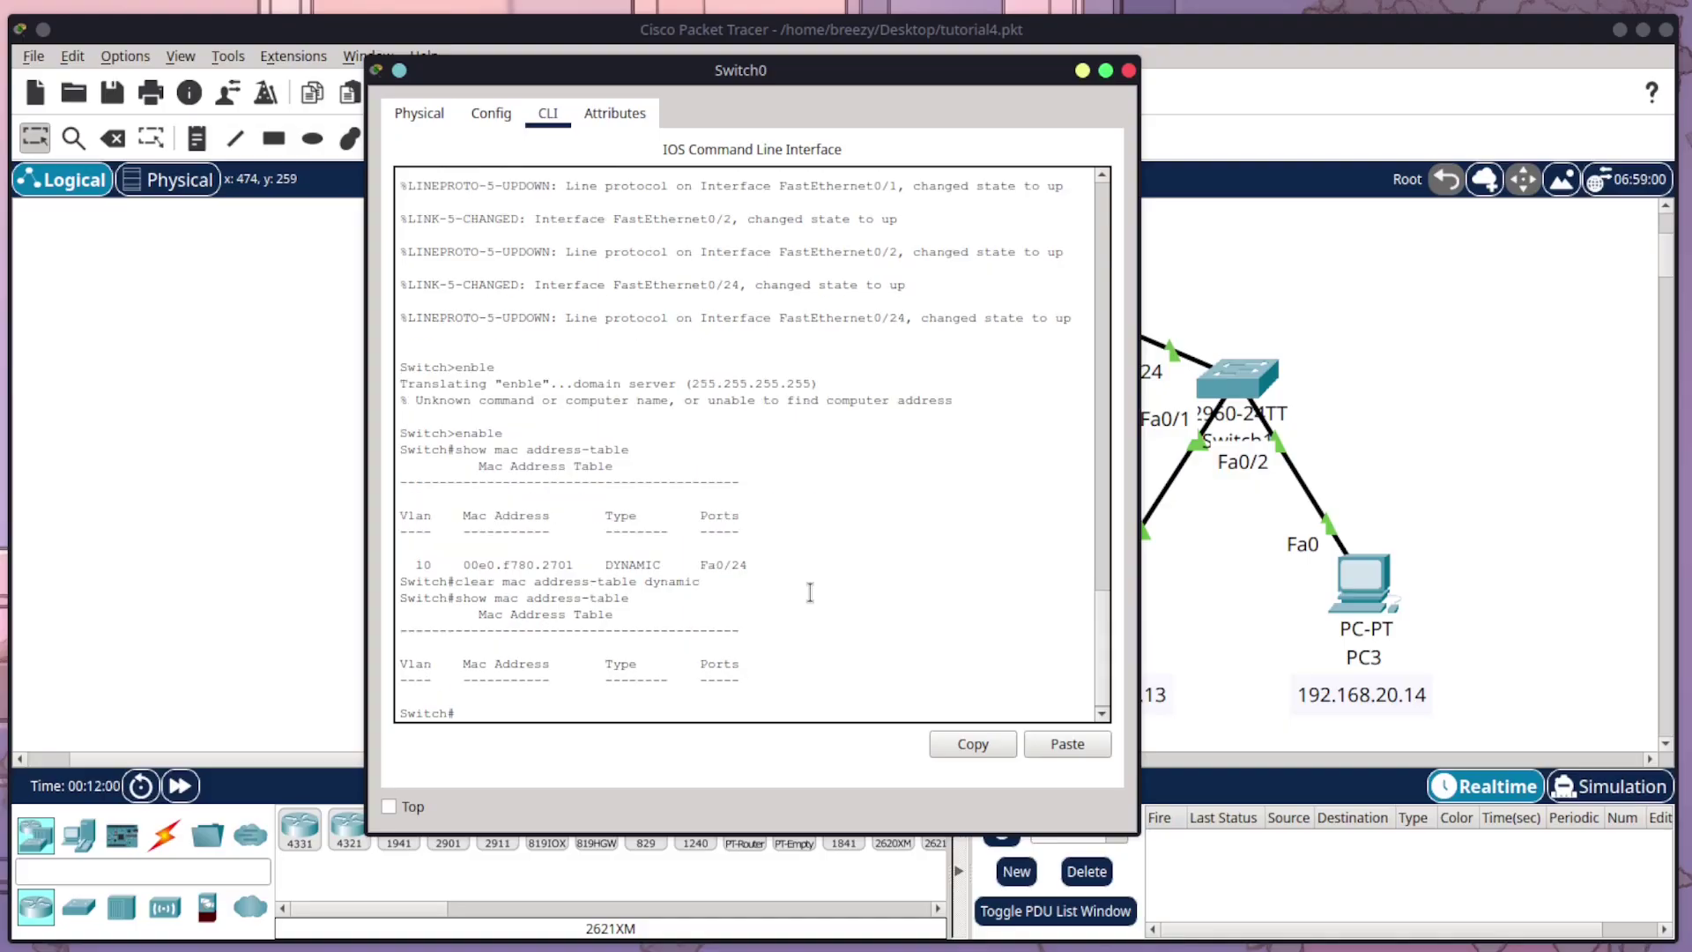
left_click_drag(751, 565, 326, 483)
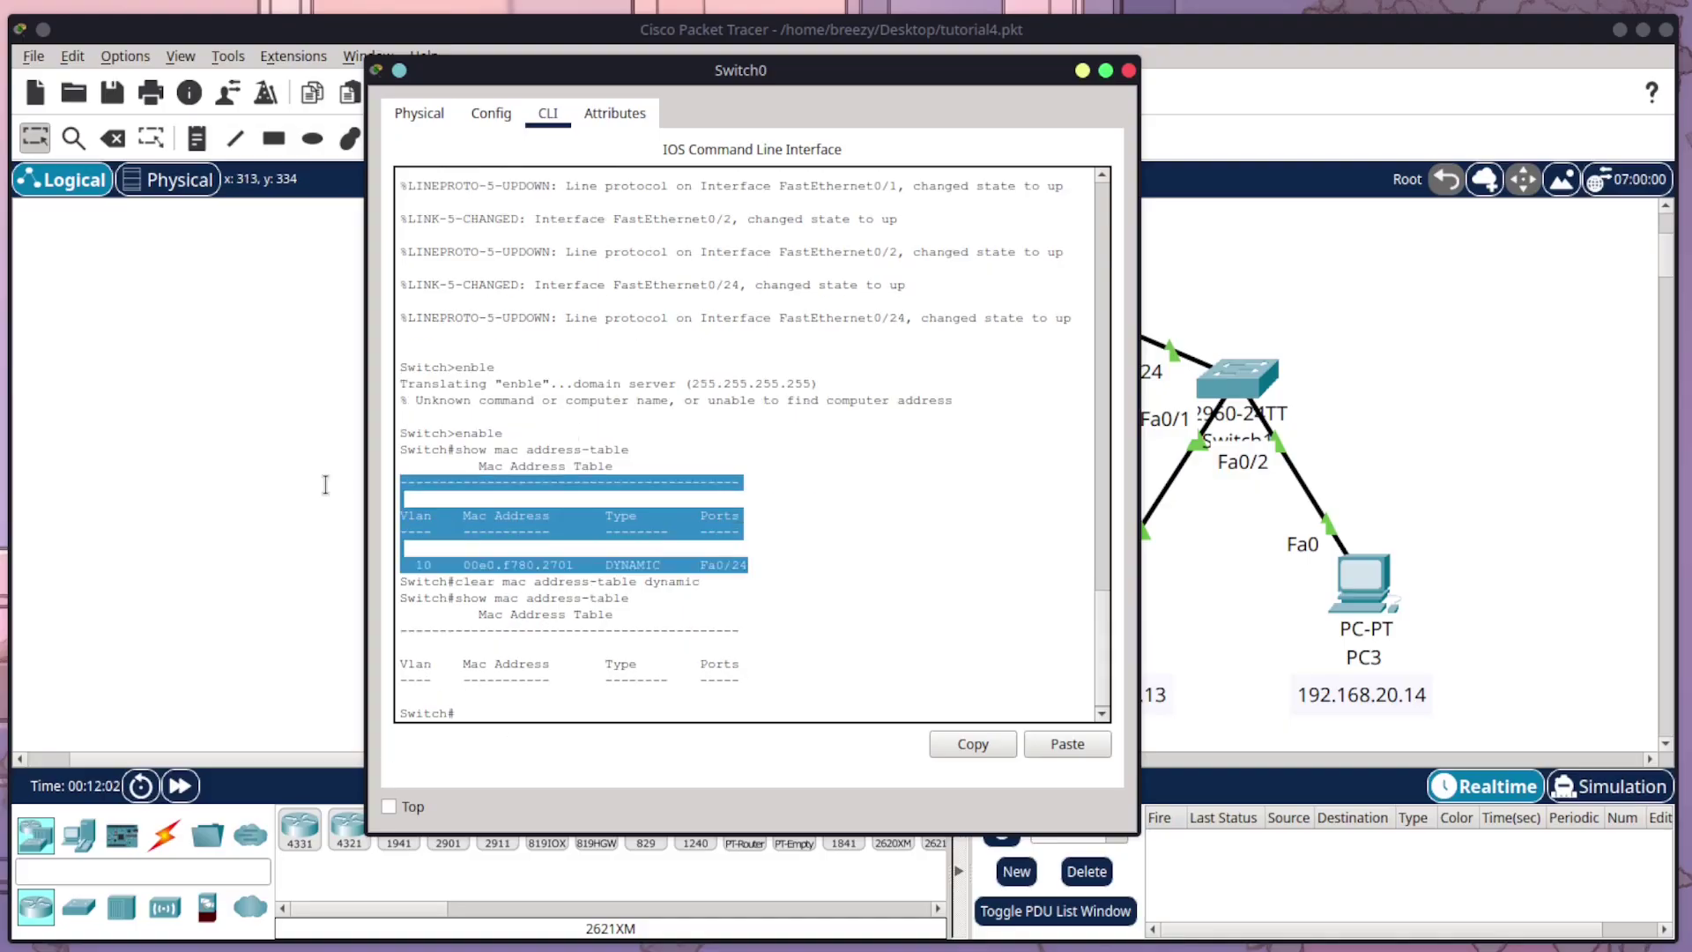
left_click_drag(956, 79, 1364, 123)
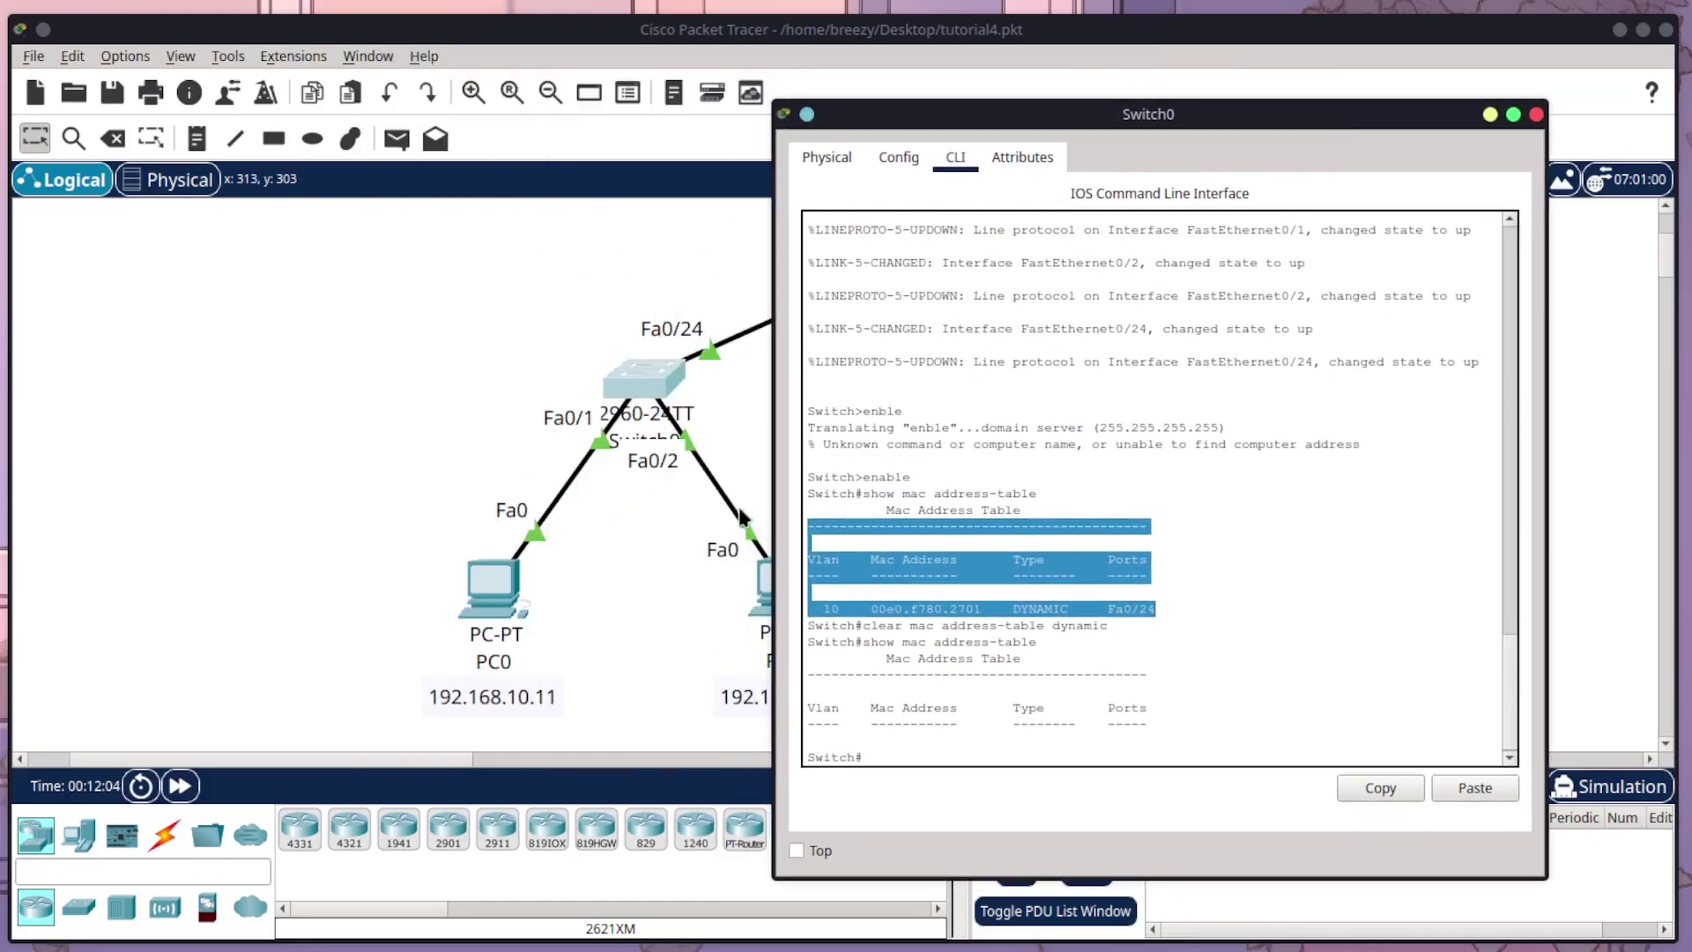
Ping 192.168.10.11 from PC0's Command Prompt, then close the PC0 window.
left_click(486, 578)
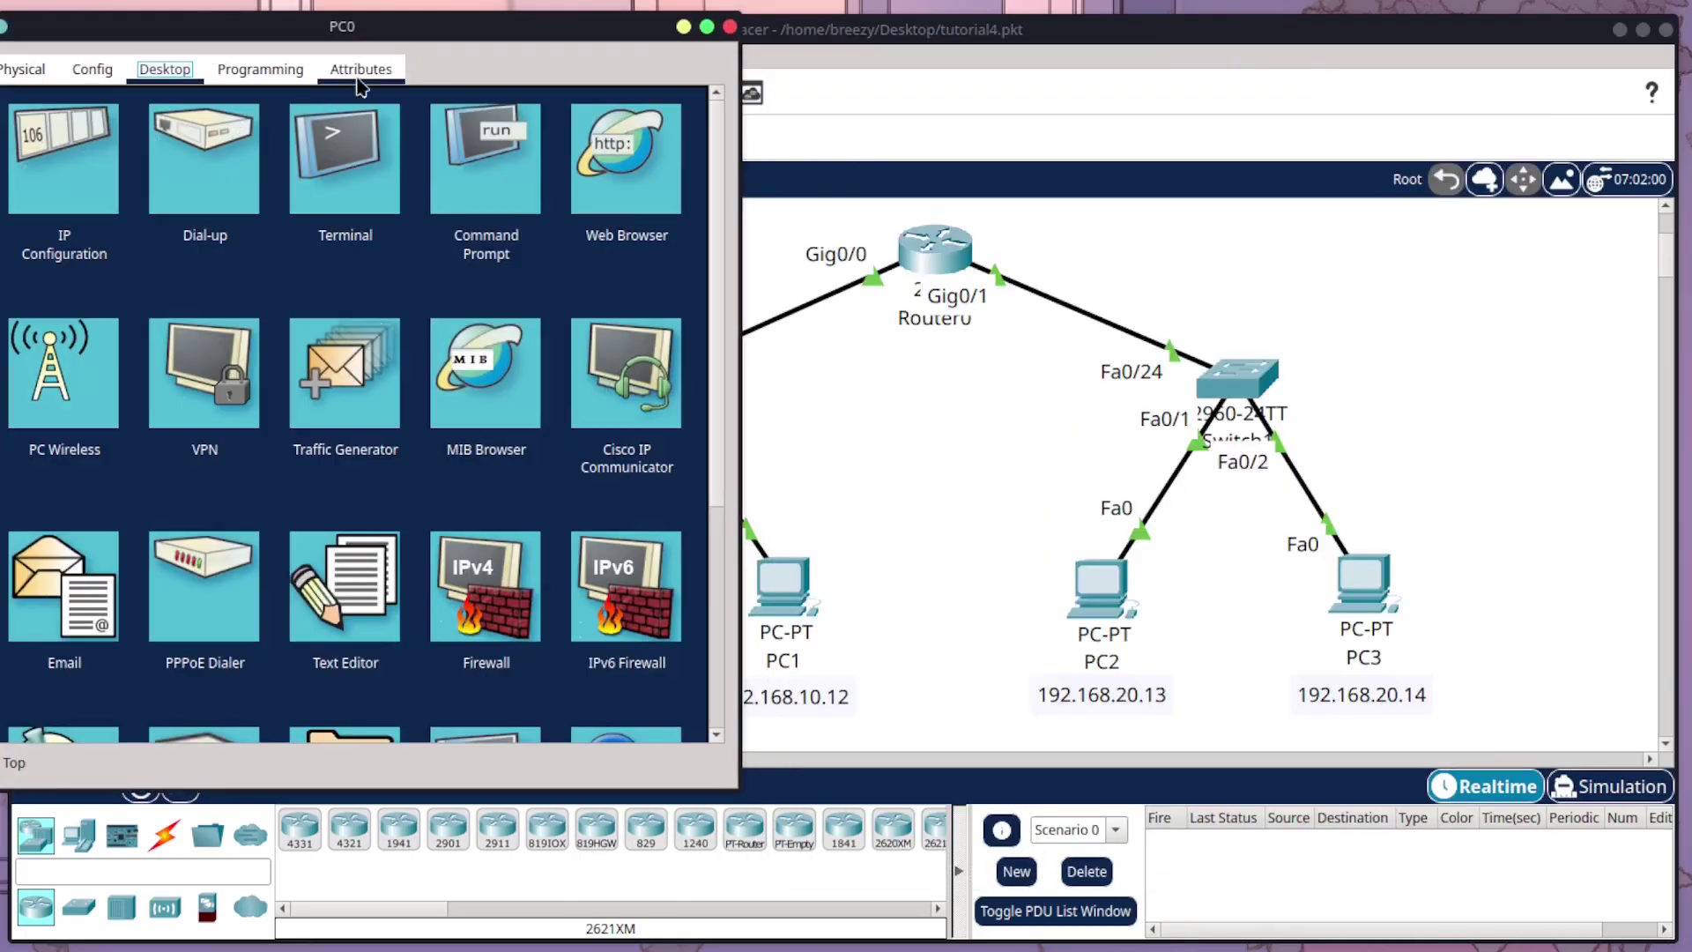
left_click(514, 166)
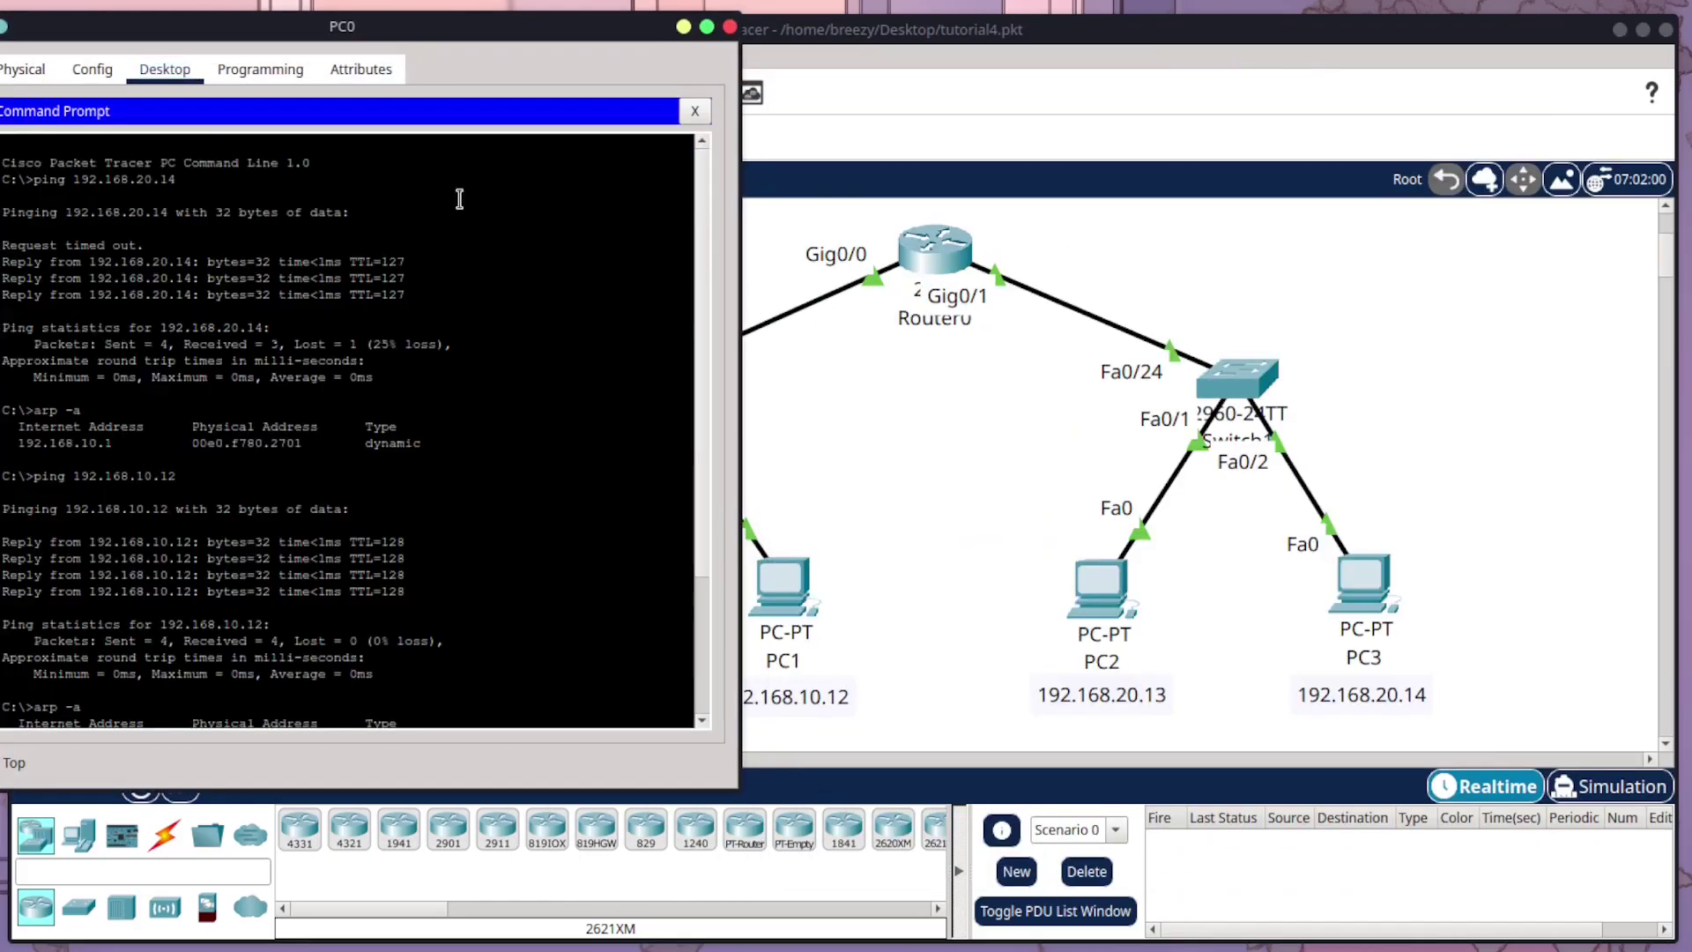
type("ping 192.")
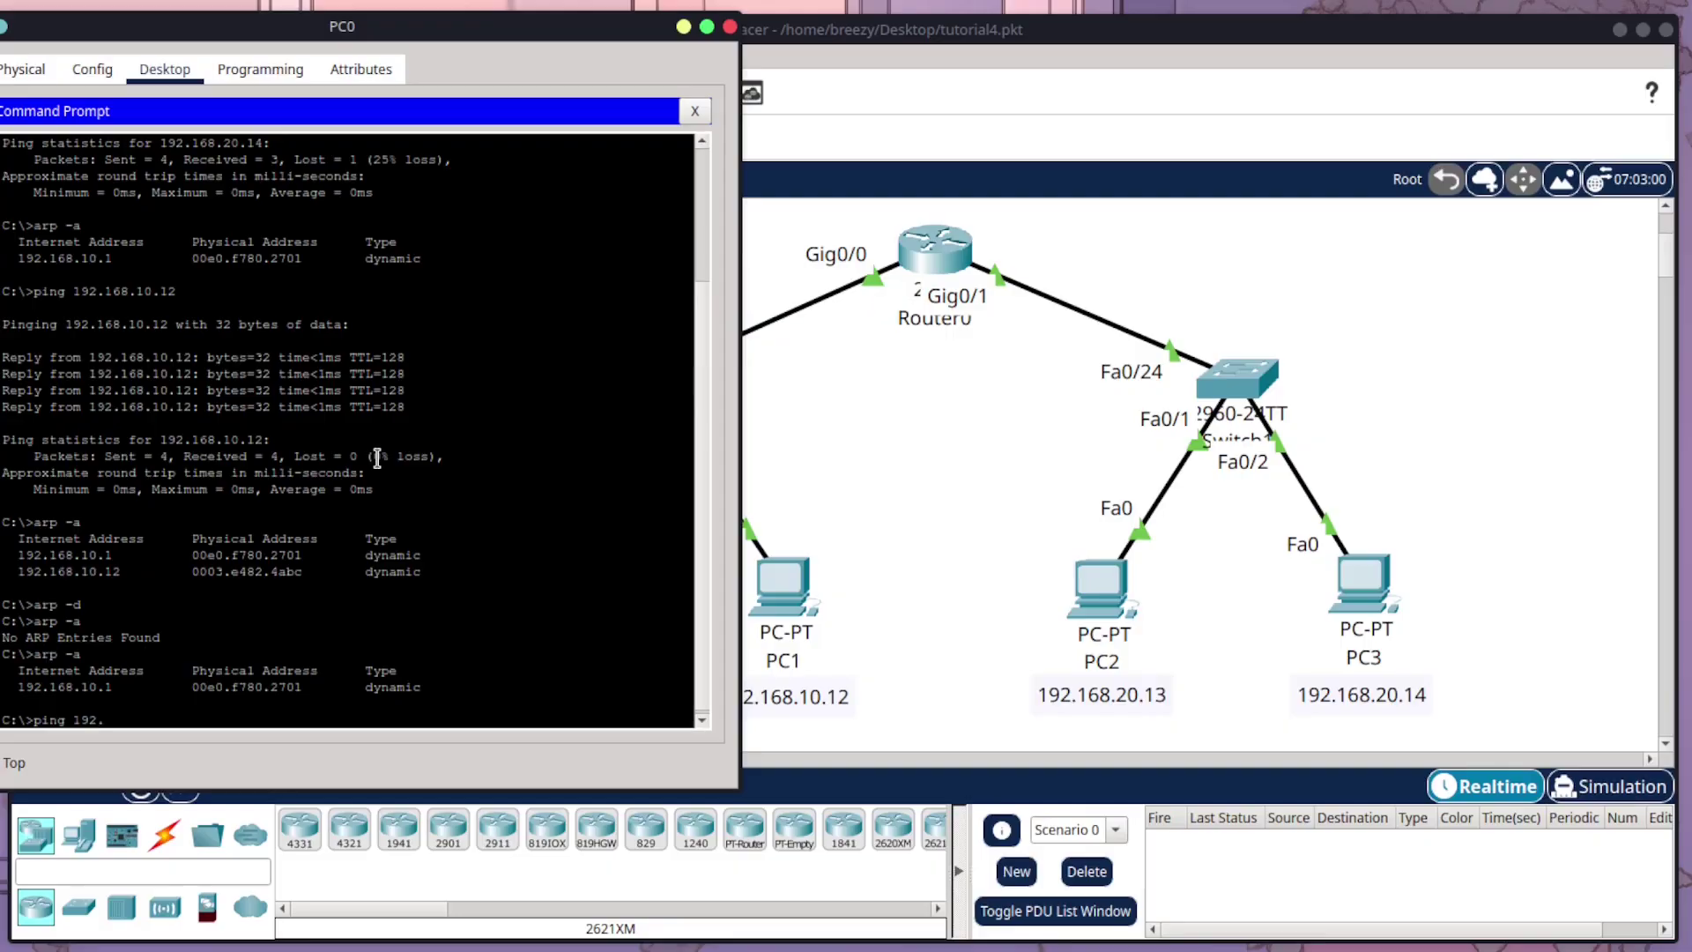
type("168.10.11")
key("Return")
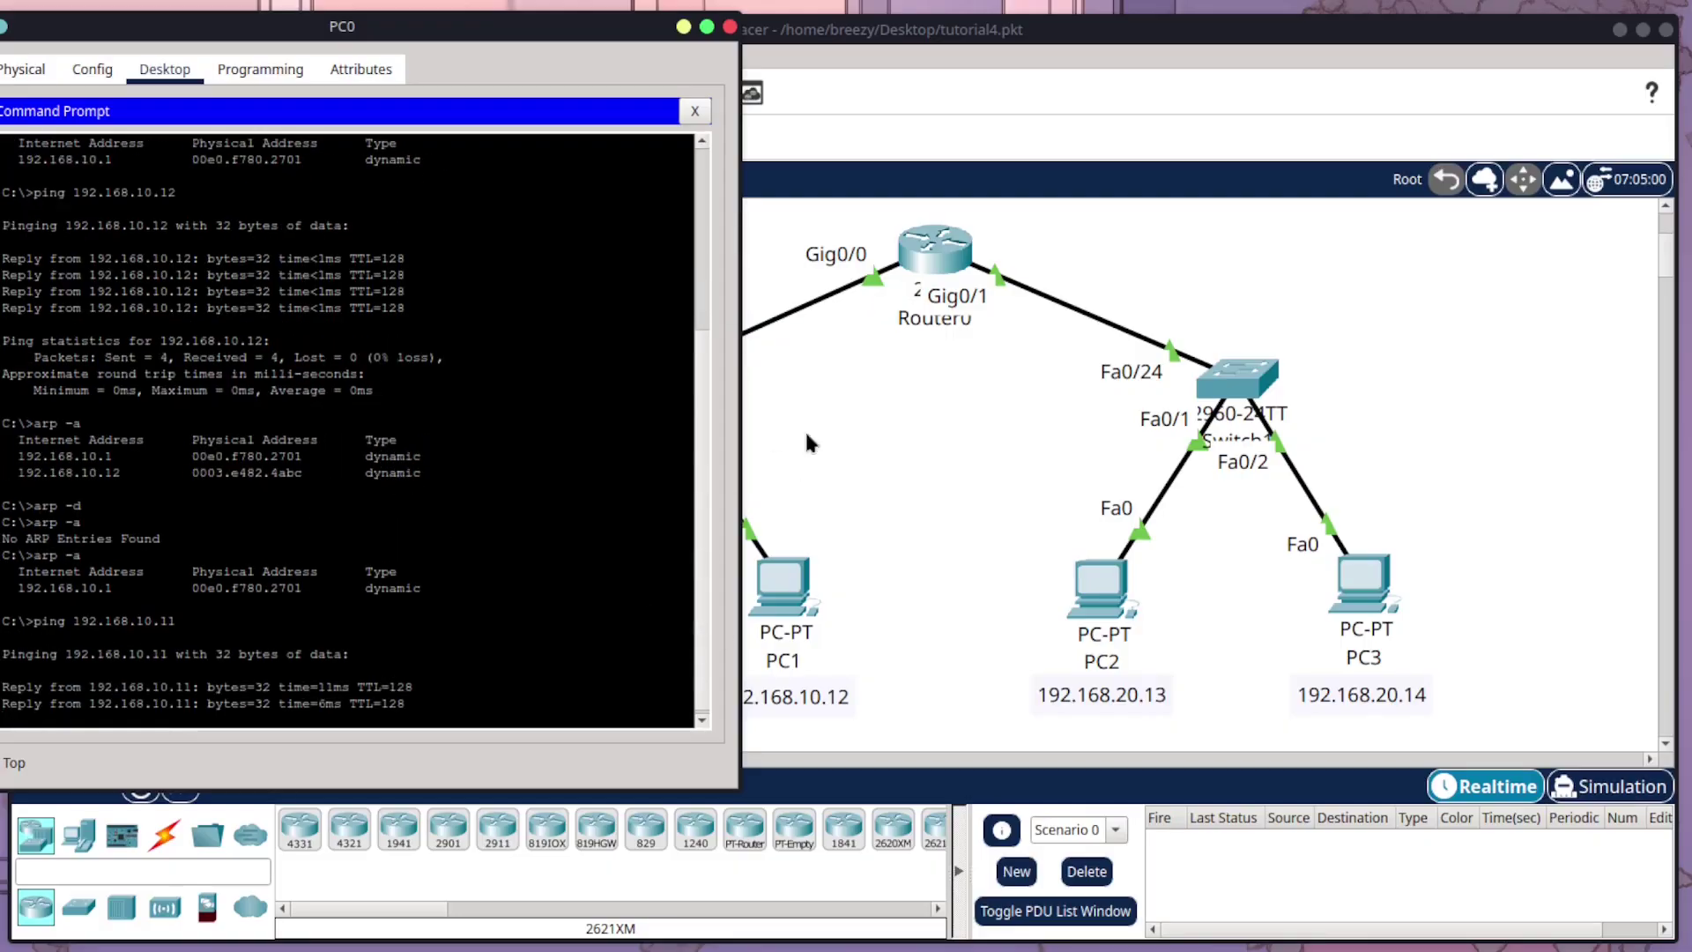
left_click(730, 27)
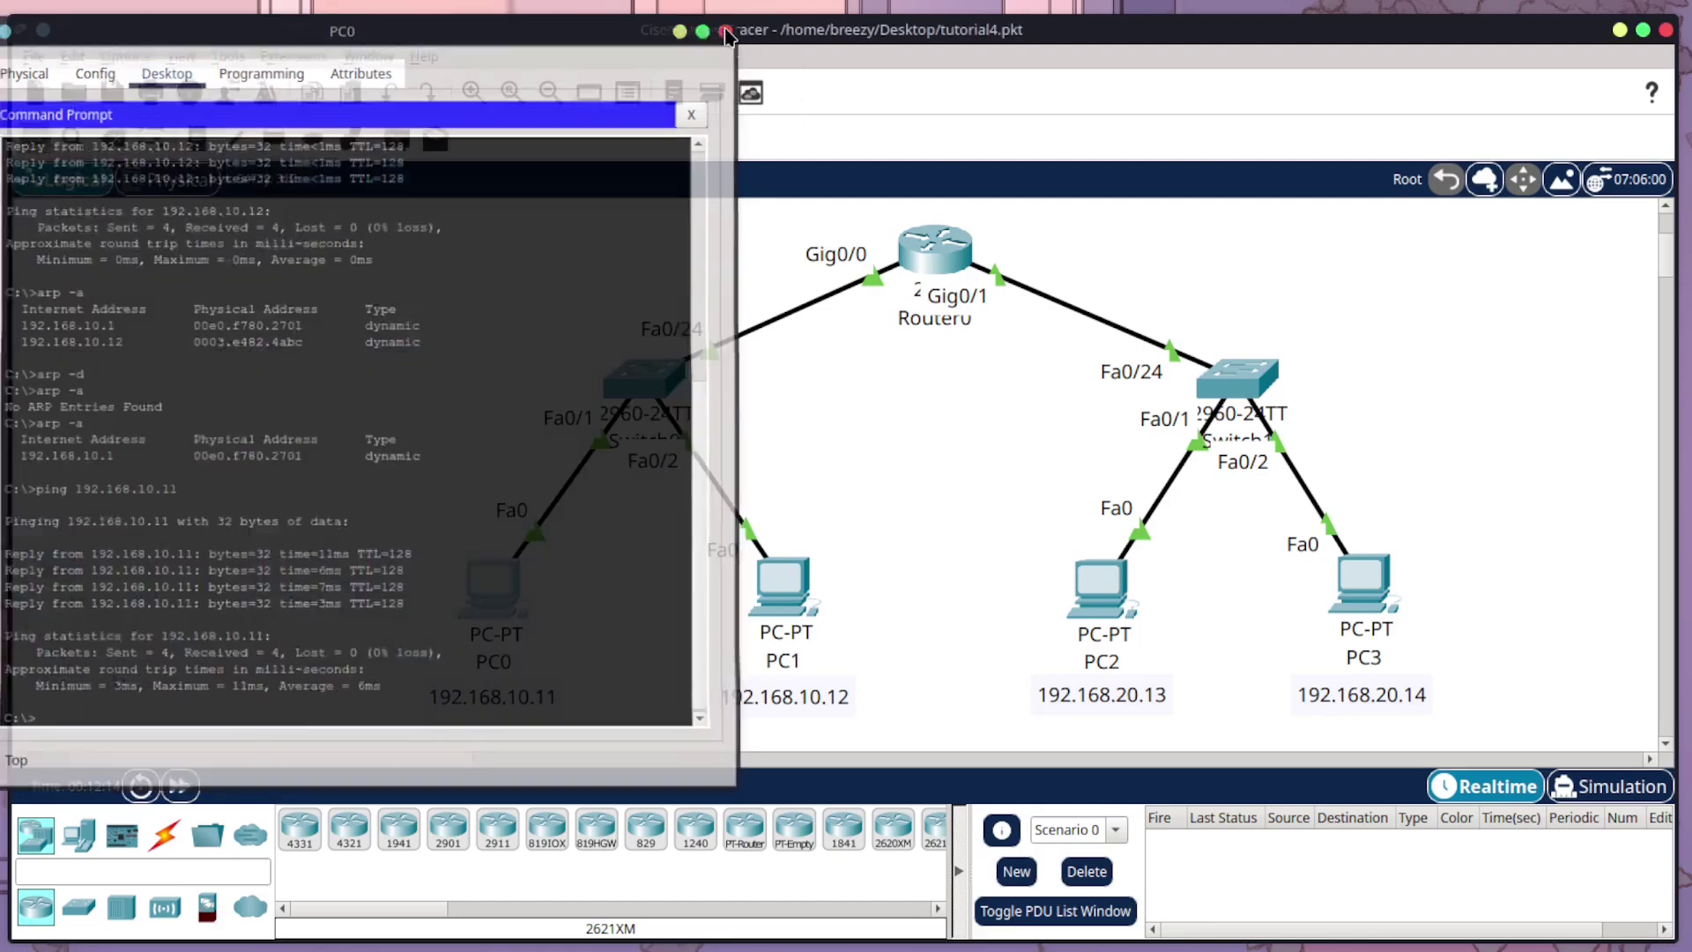
Redisplay Switch0's MAC address table following the ping and highlight the listed entry.
left_click(646, 378)
key("Up")
key("Return")
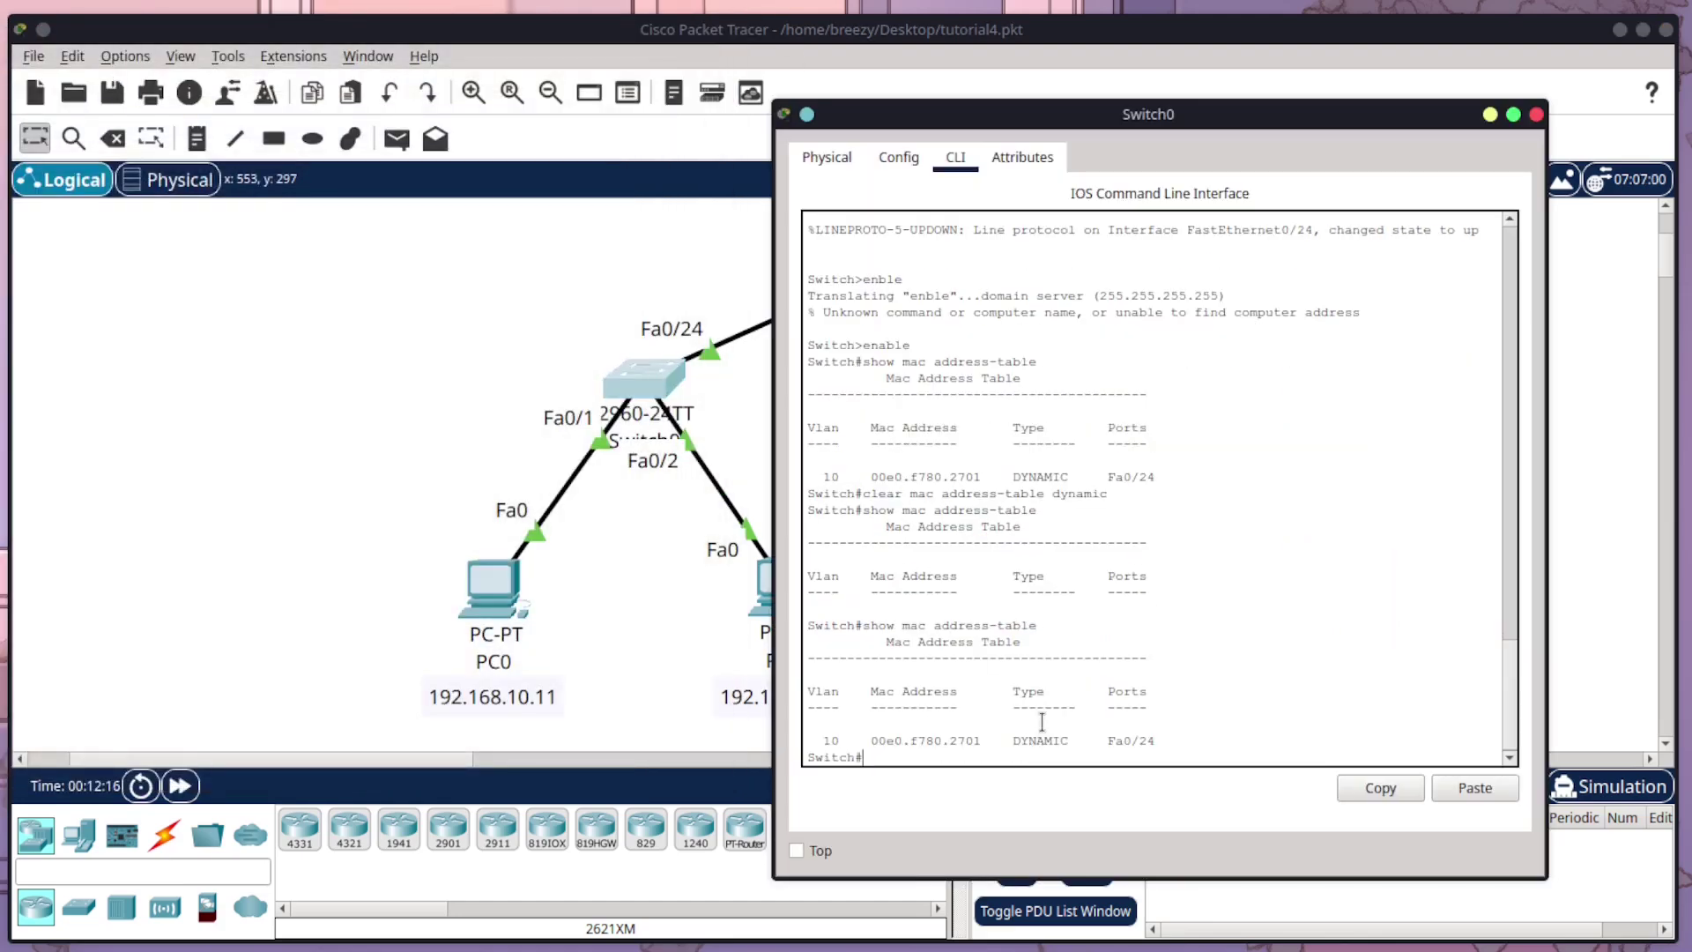
left_click_drag(1207, 738, 795, 696)
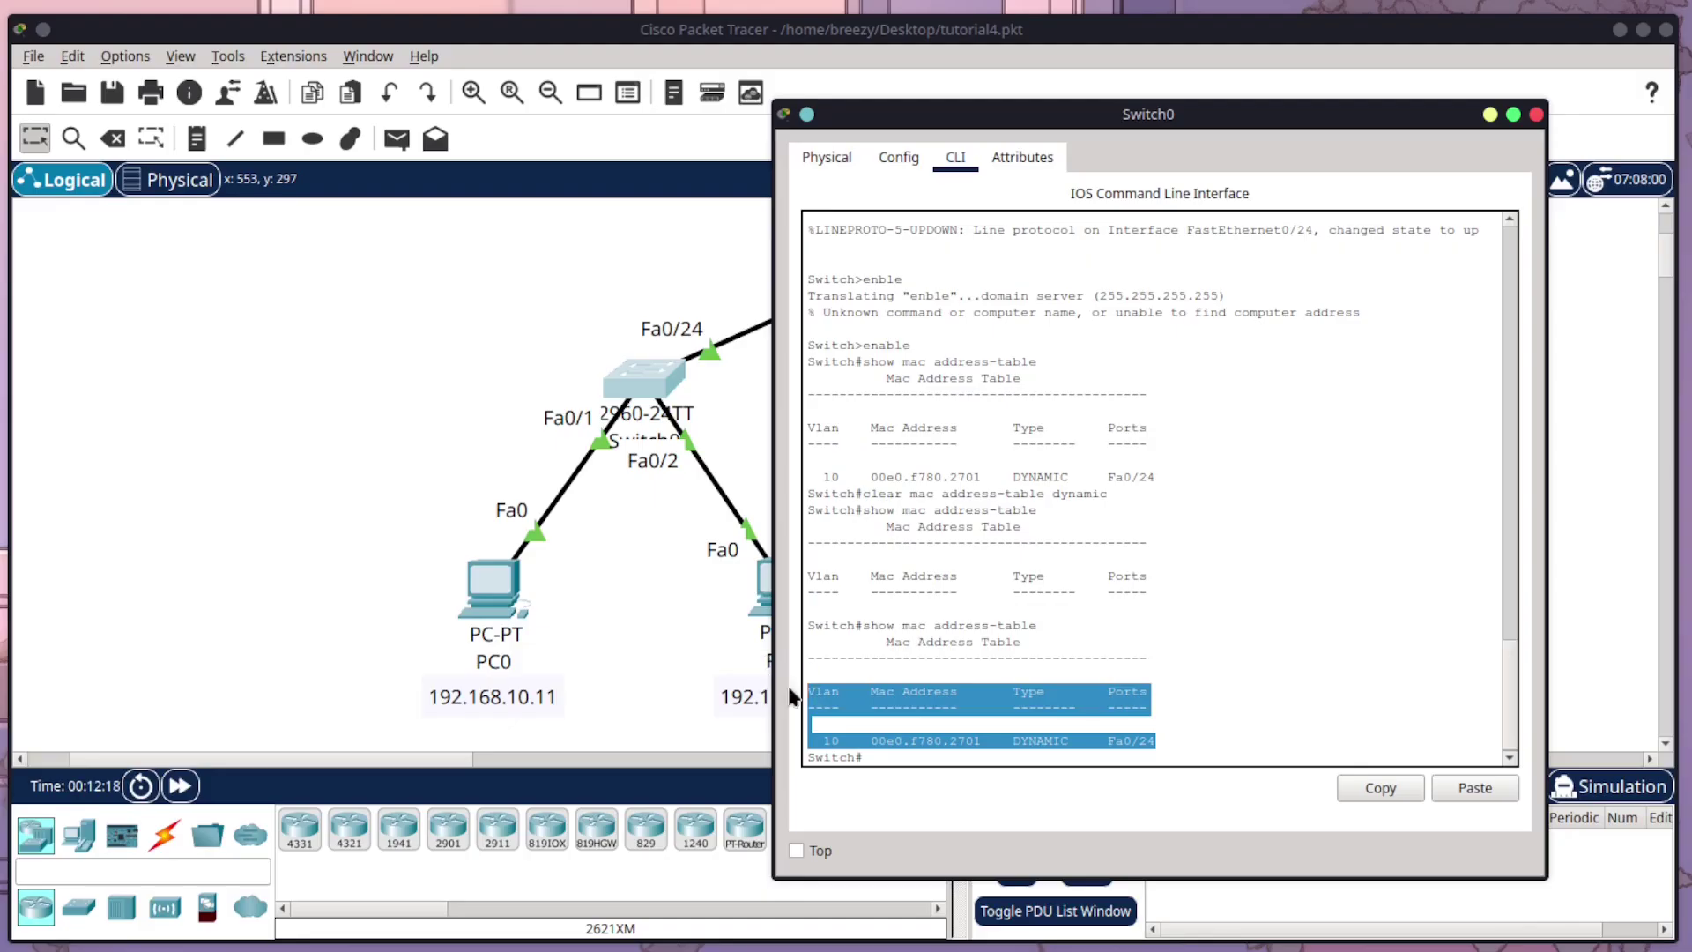
left_click_drag(1182, 738, 775, 740)
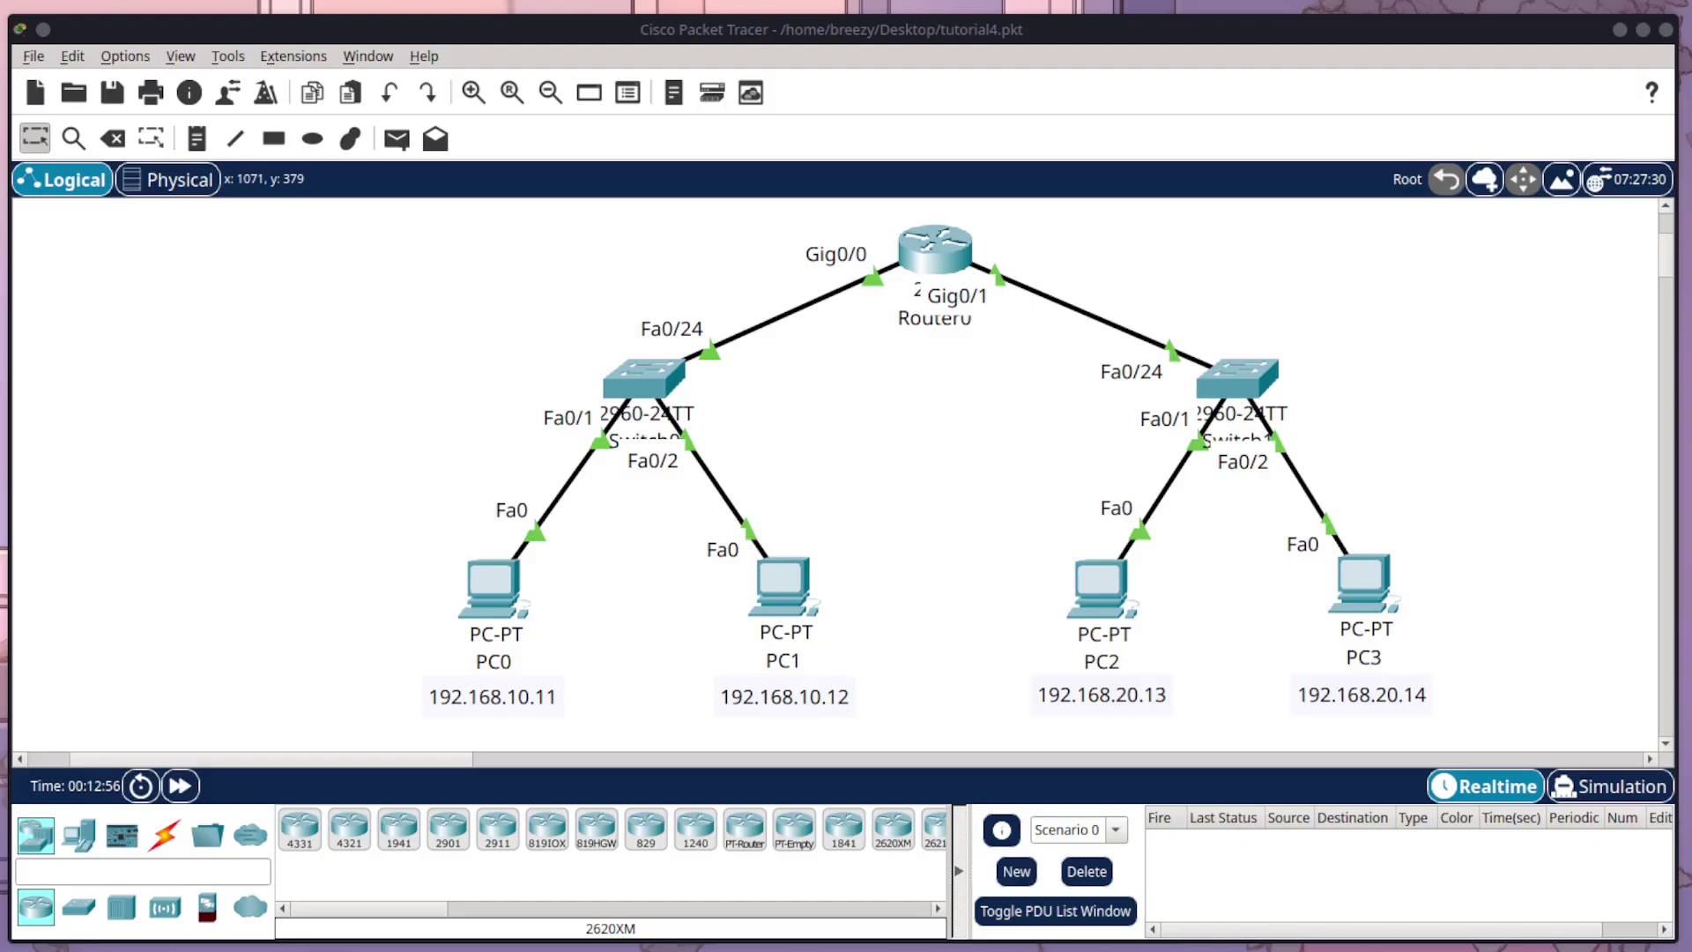
Reopen Switch0's command-line interface and examine the port in the latest MAC address table output.
left_click(659, 358)
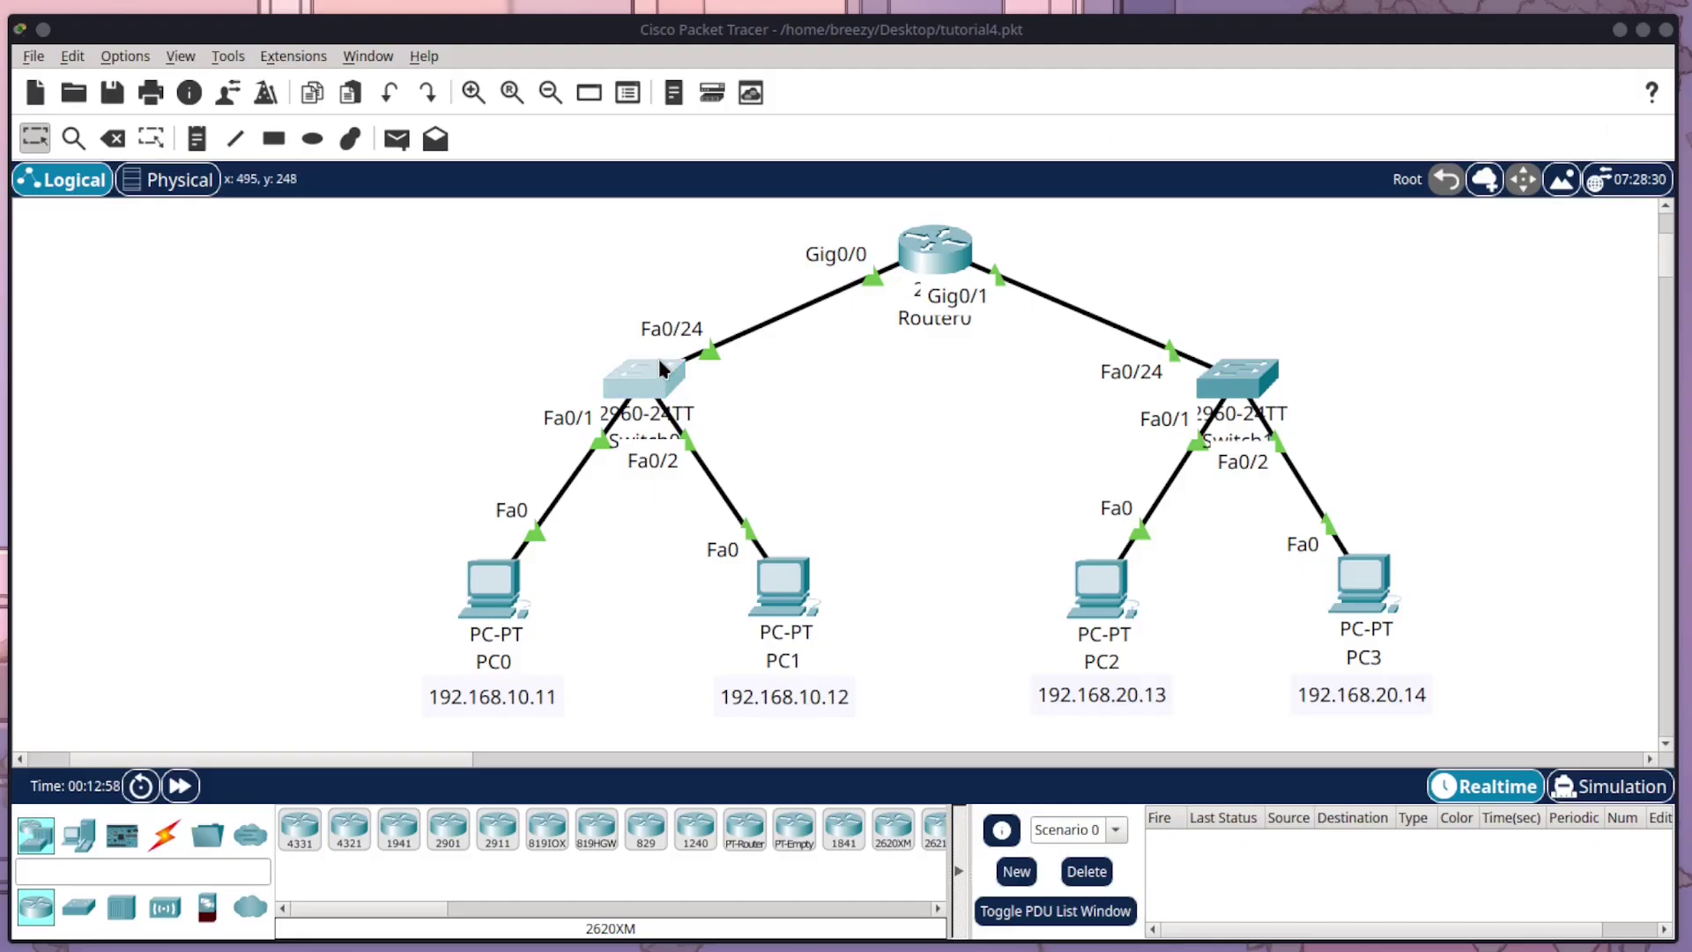
left_click_drag(363, 638, 16, 611)
left_click(306, 648)
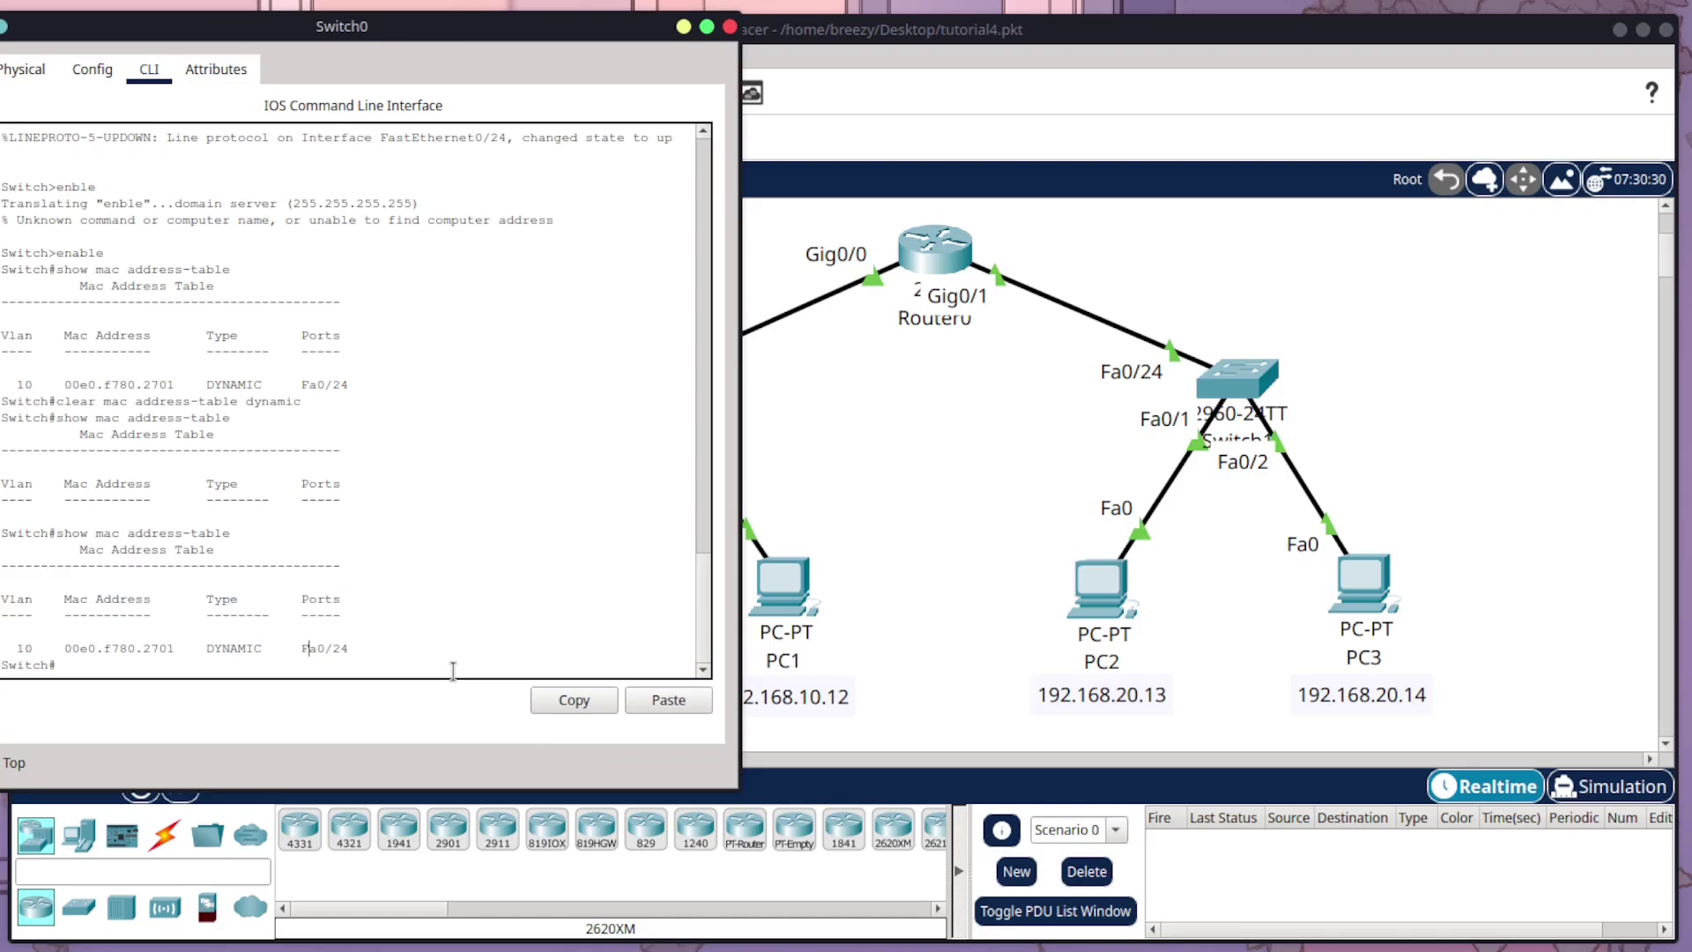